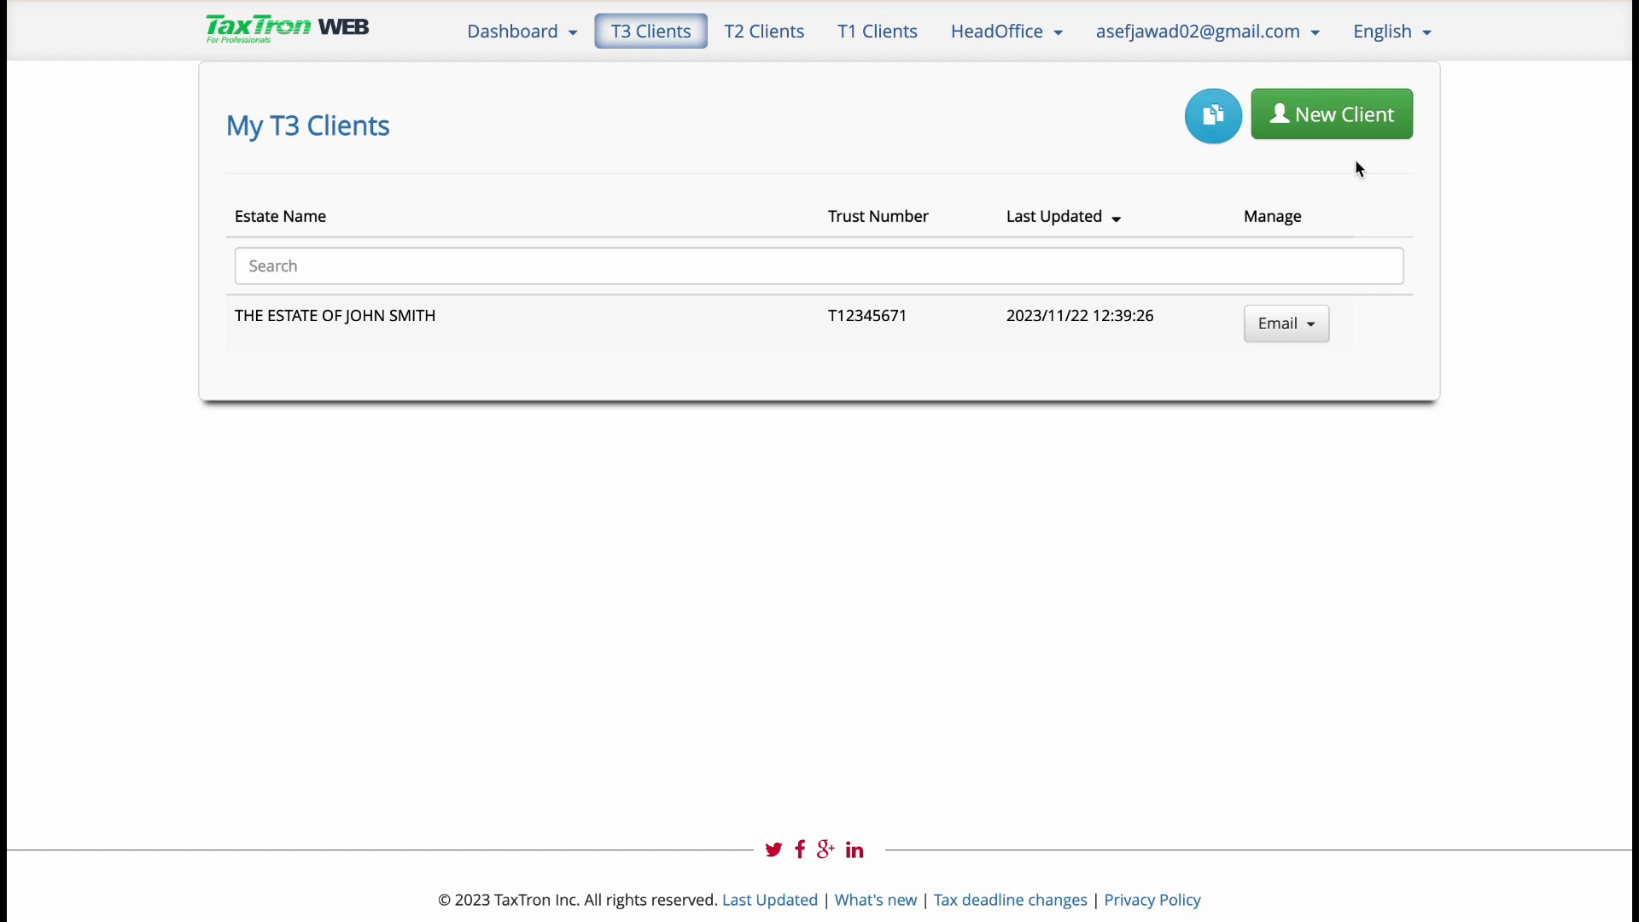
Go back to the estate's trust information, update it, and start a new T3 return for the estate
key("alt+Left")
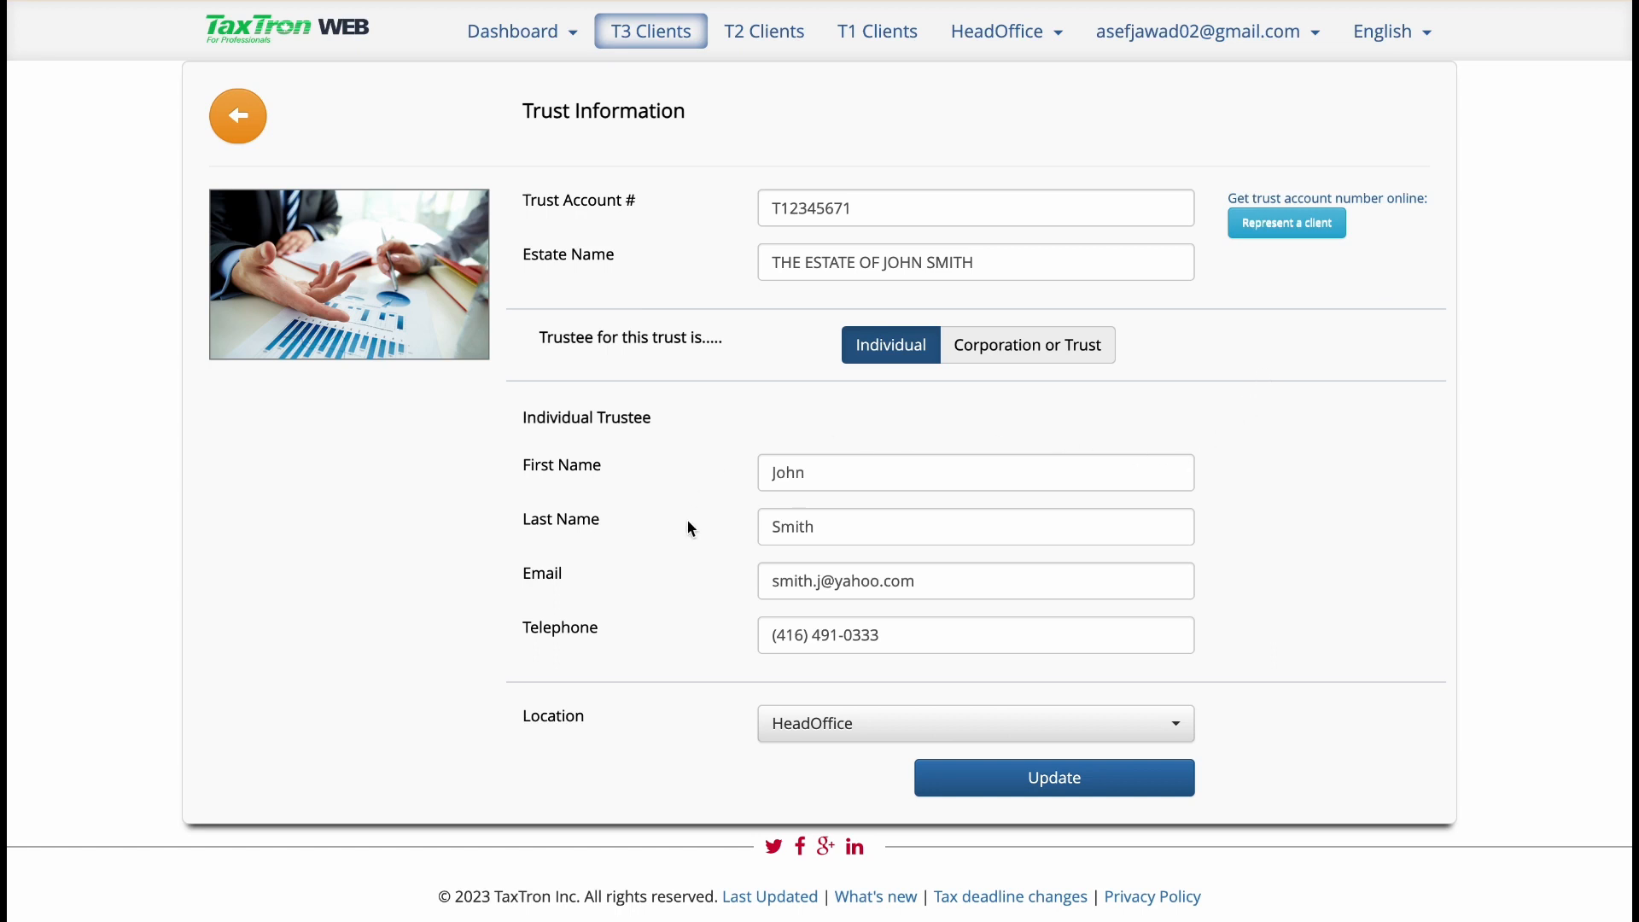
left_click(1080, 780)
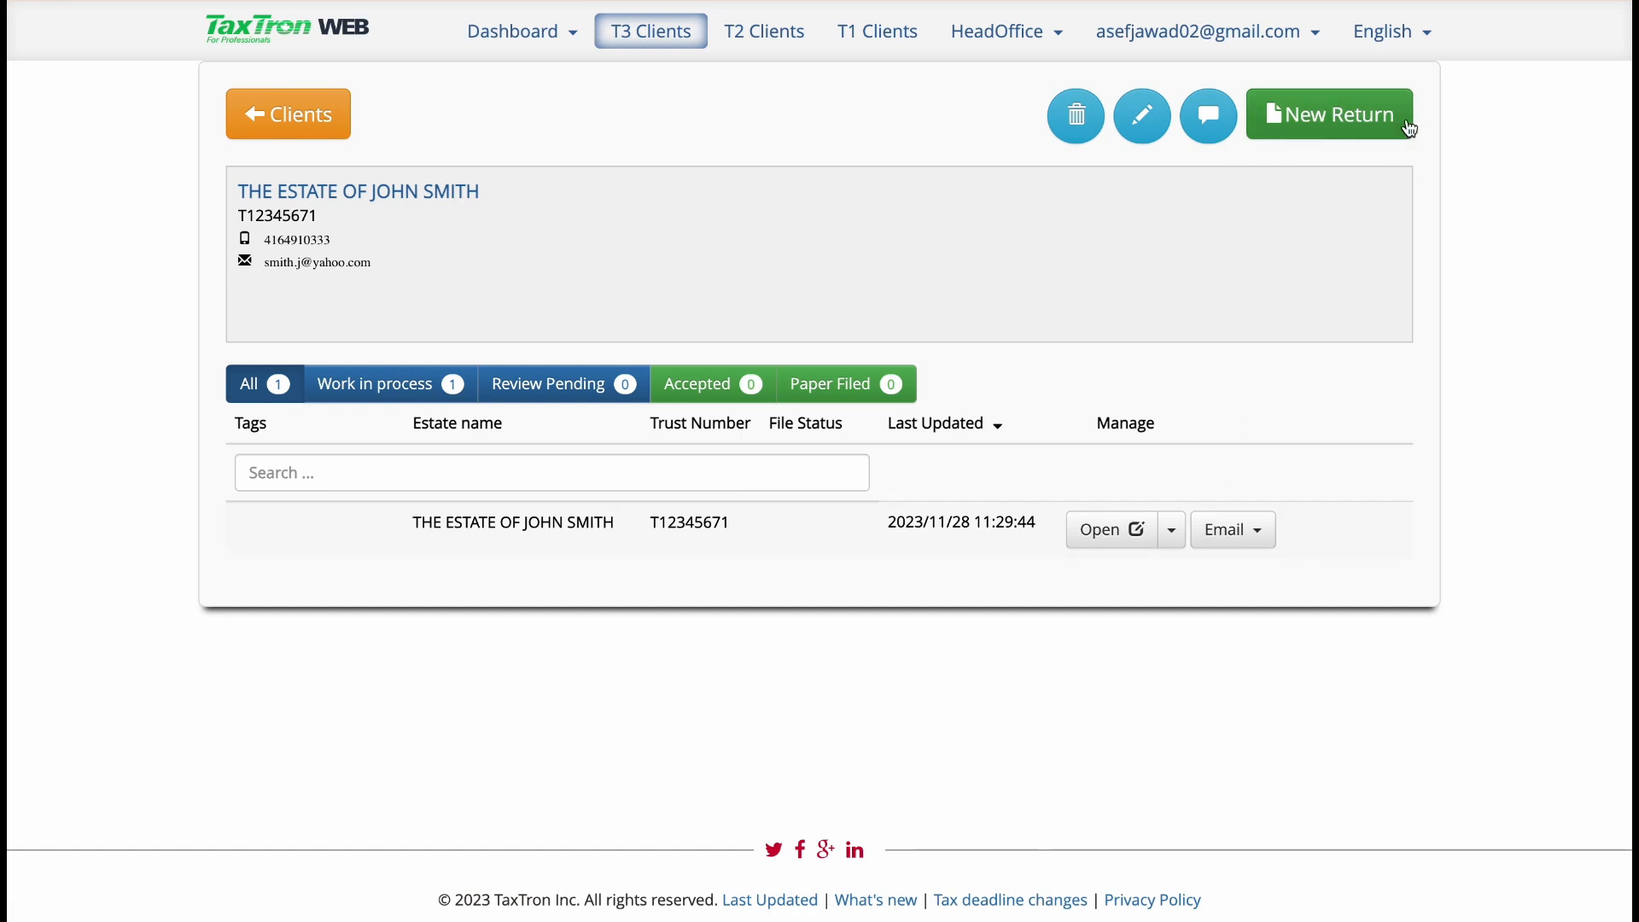
left_click(1277, 133)
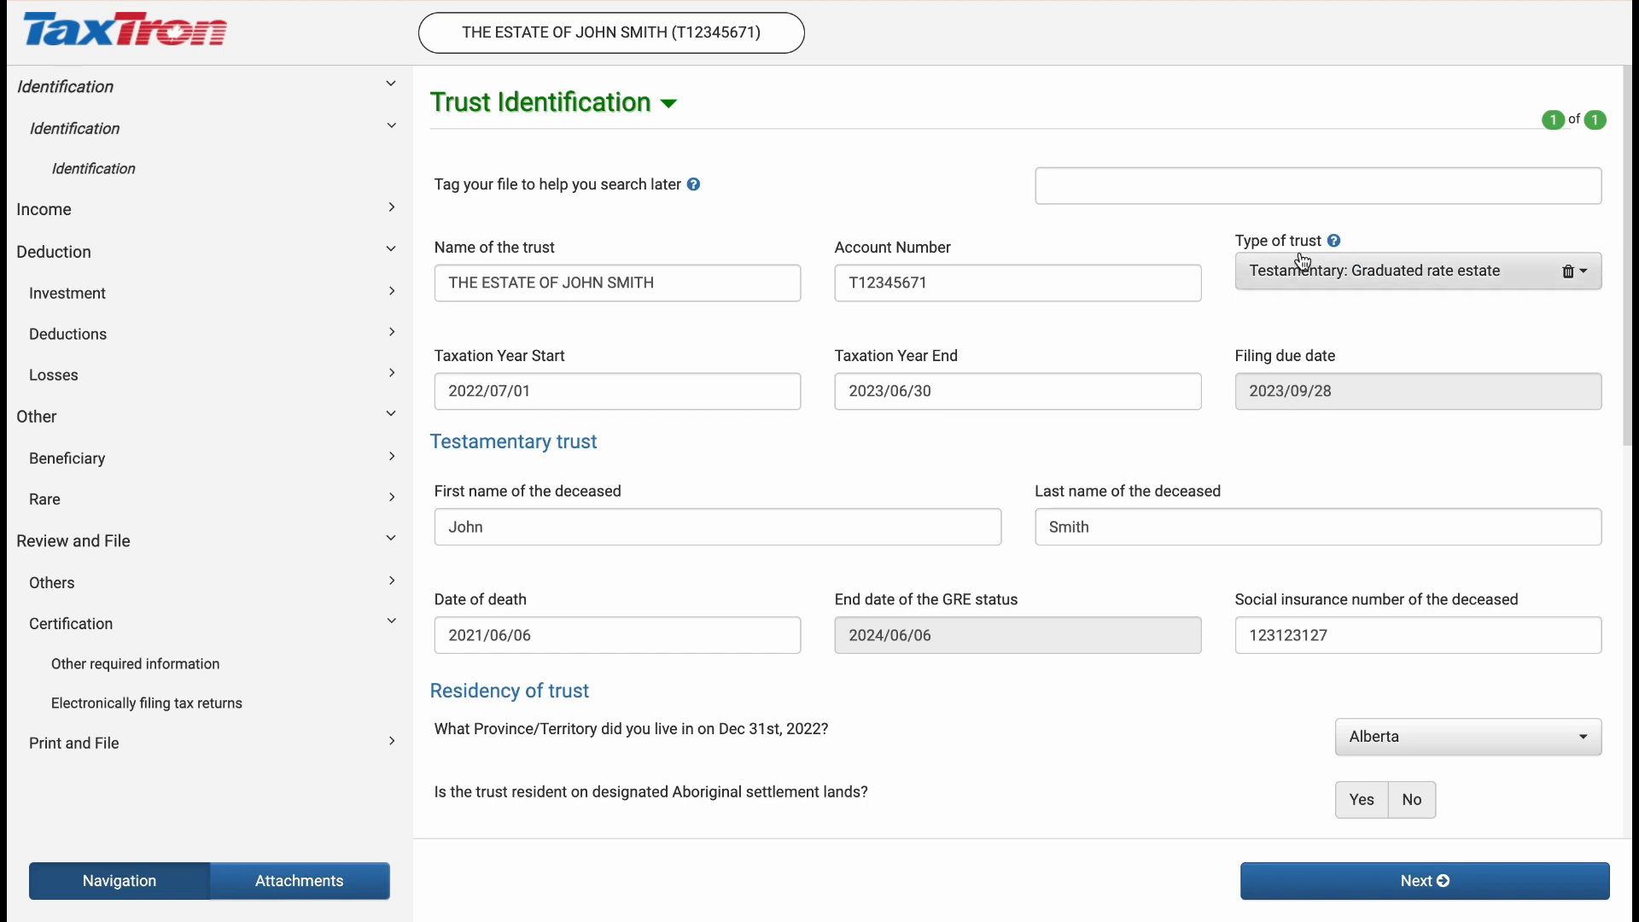
Set the type of trust to Testamentary: Graduated rate estate and read the help on types of trusts
left_click(1262, 270)
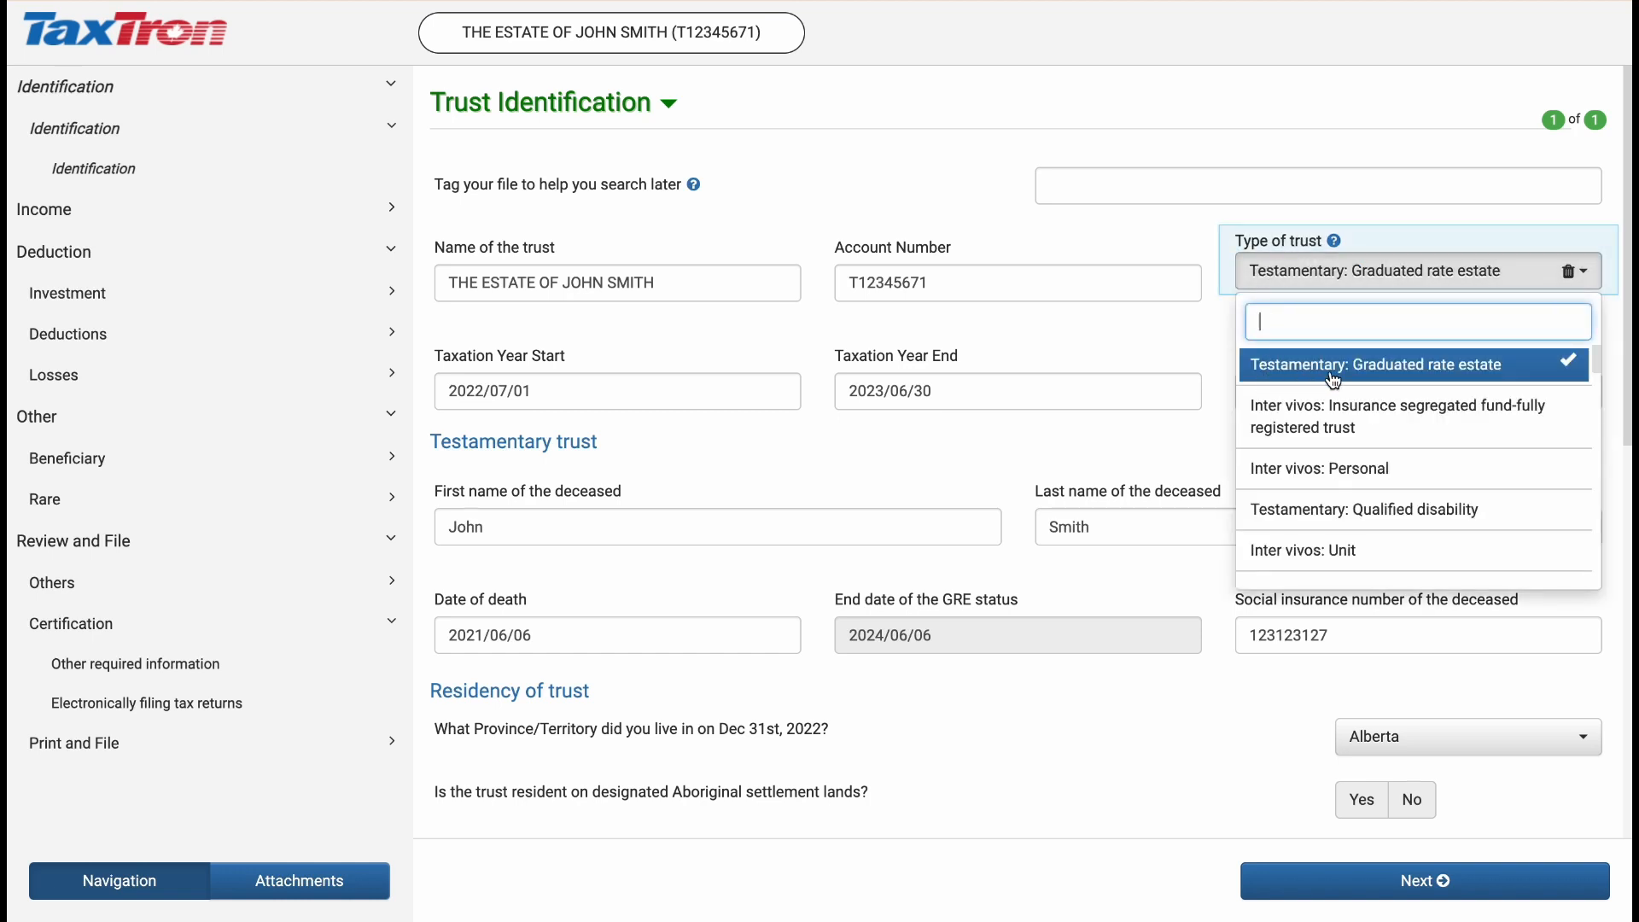
left_click(1481, 369)
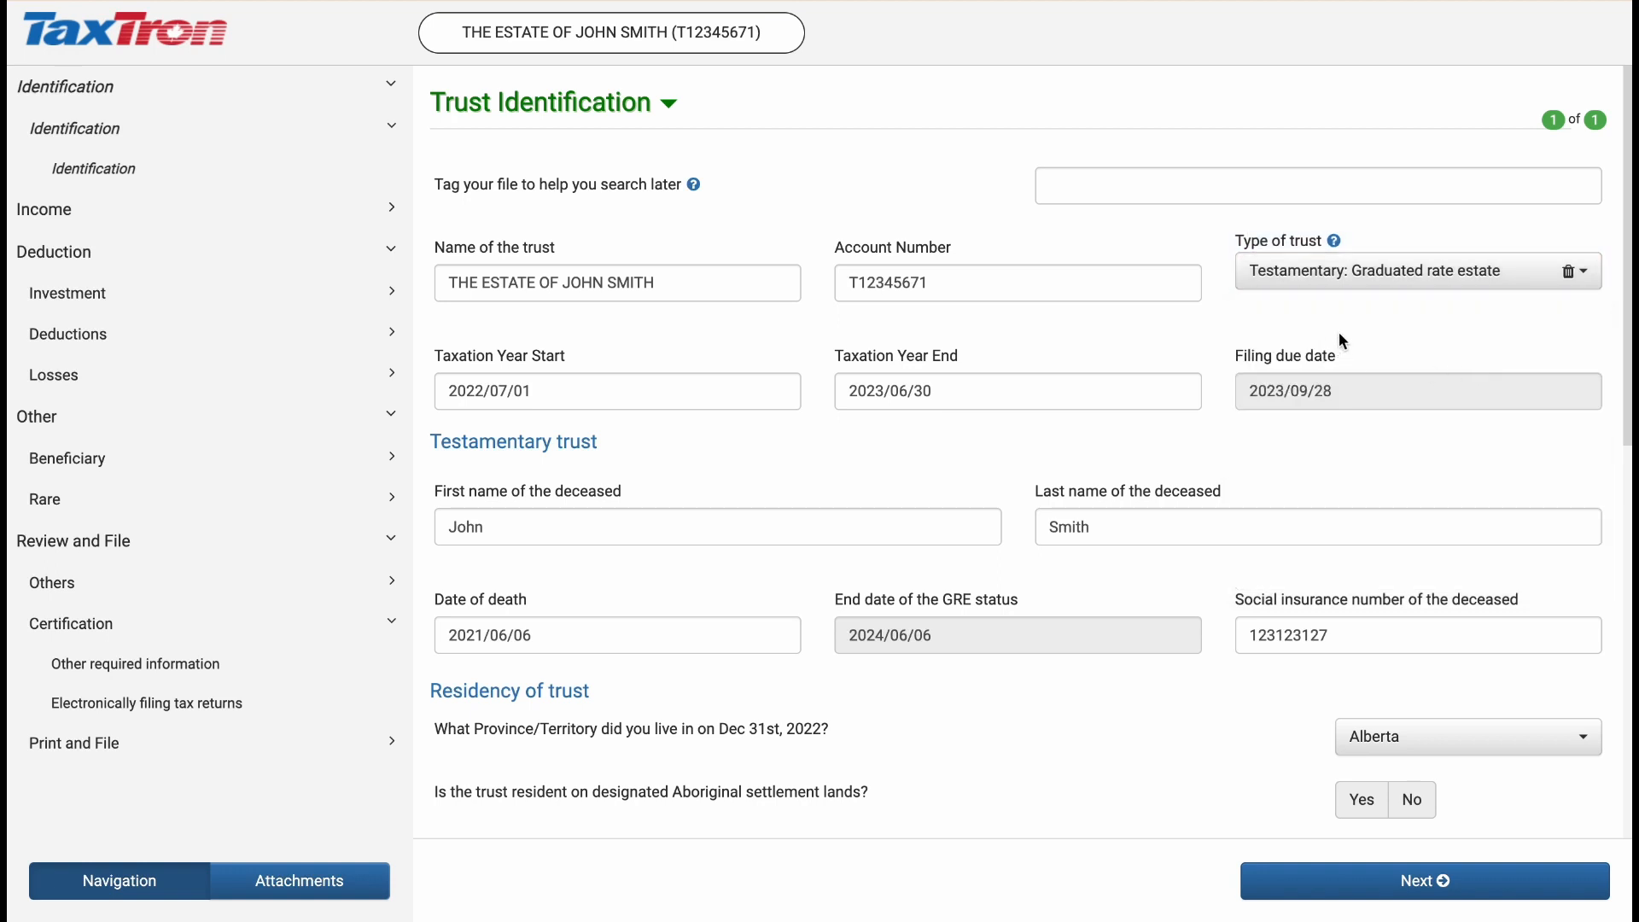
left_click(1333, 242)
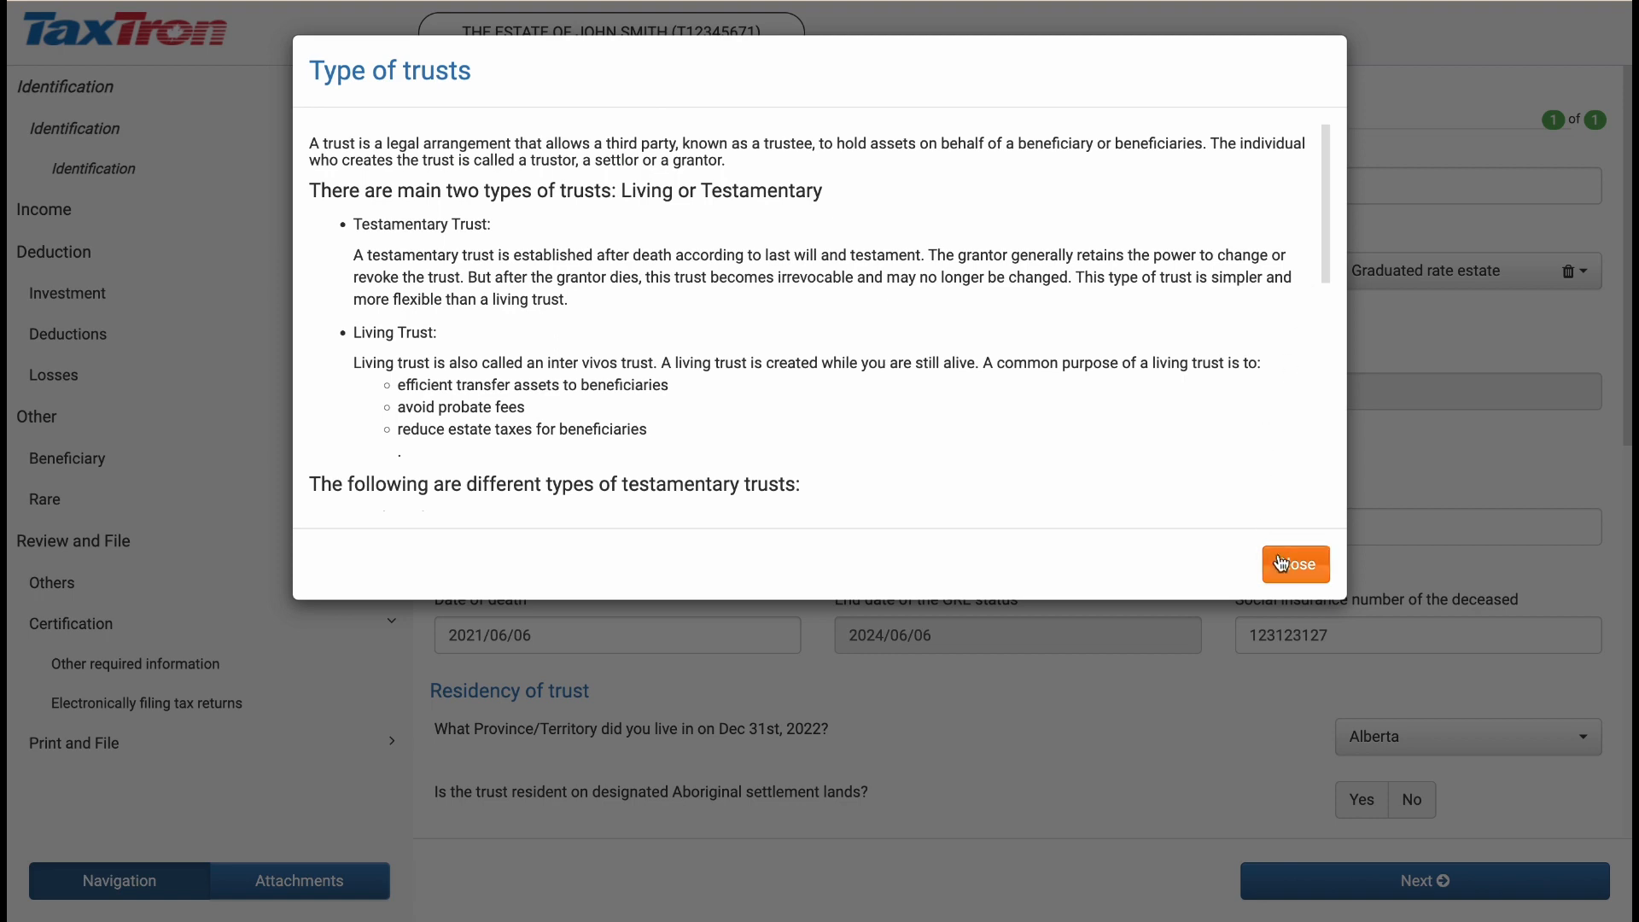
scroll(1126, 412, "down", 5)
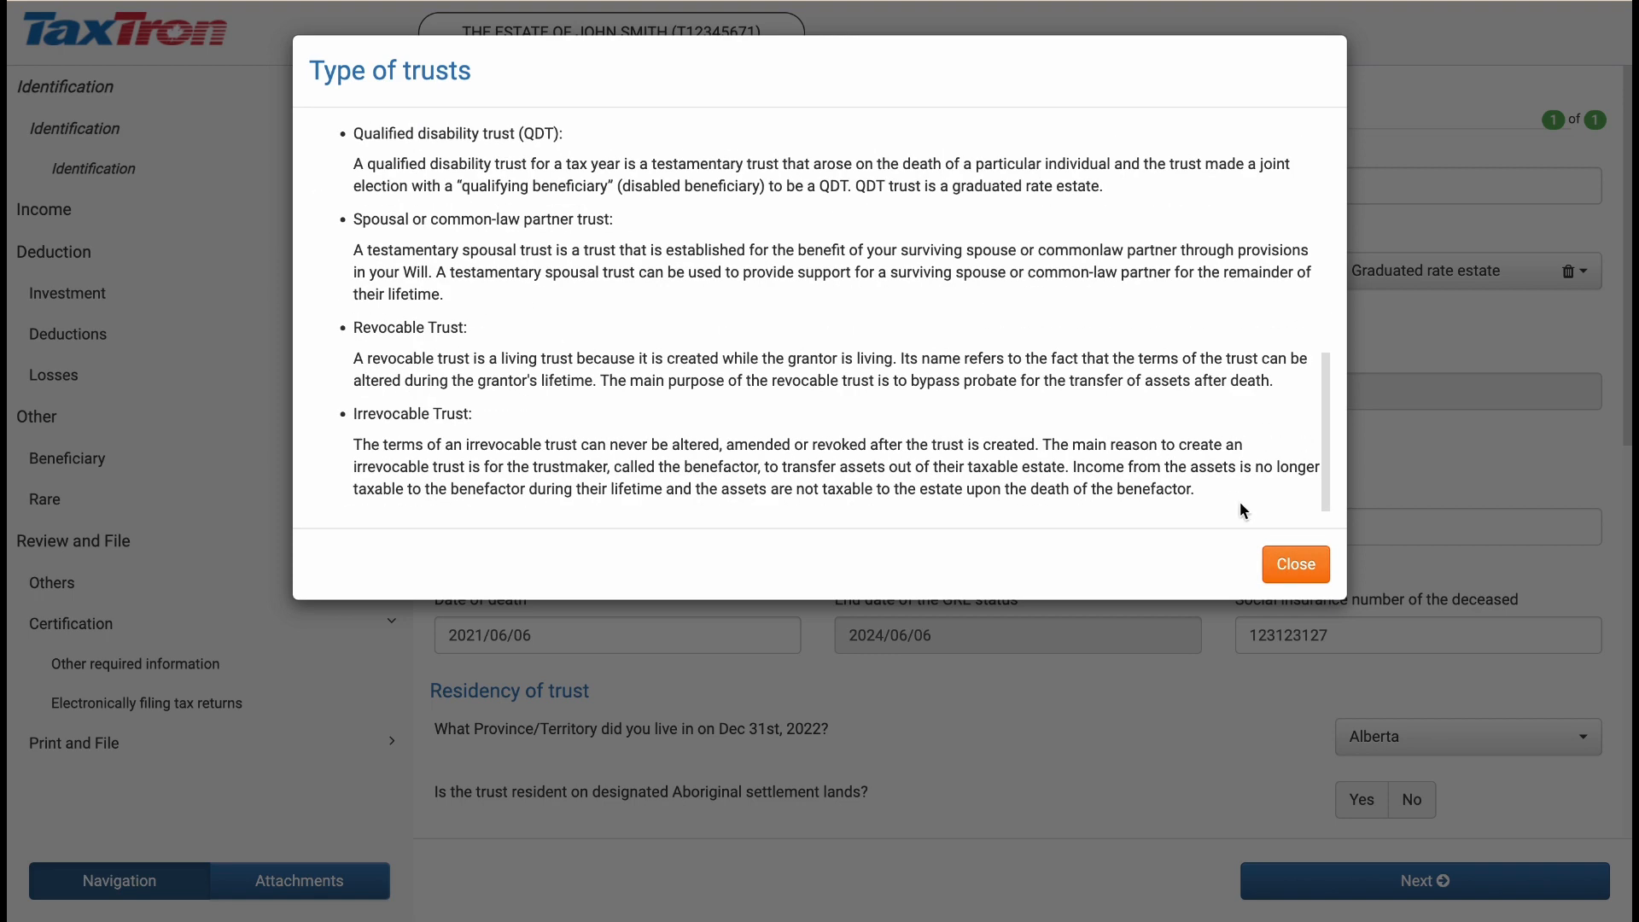
left_click(1285, 562)
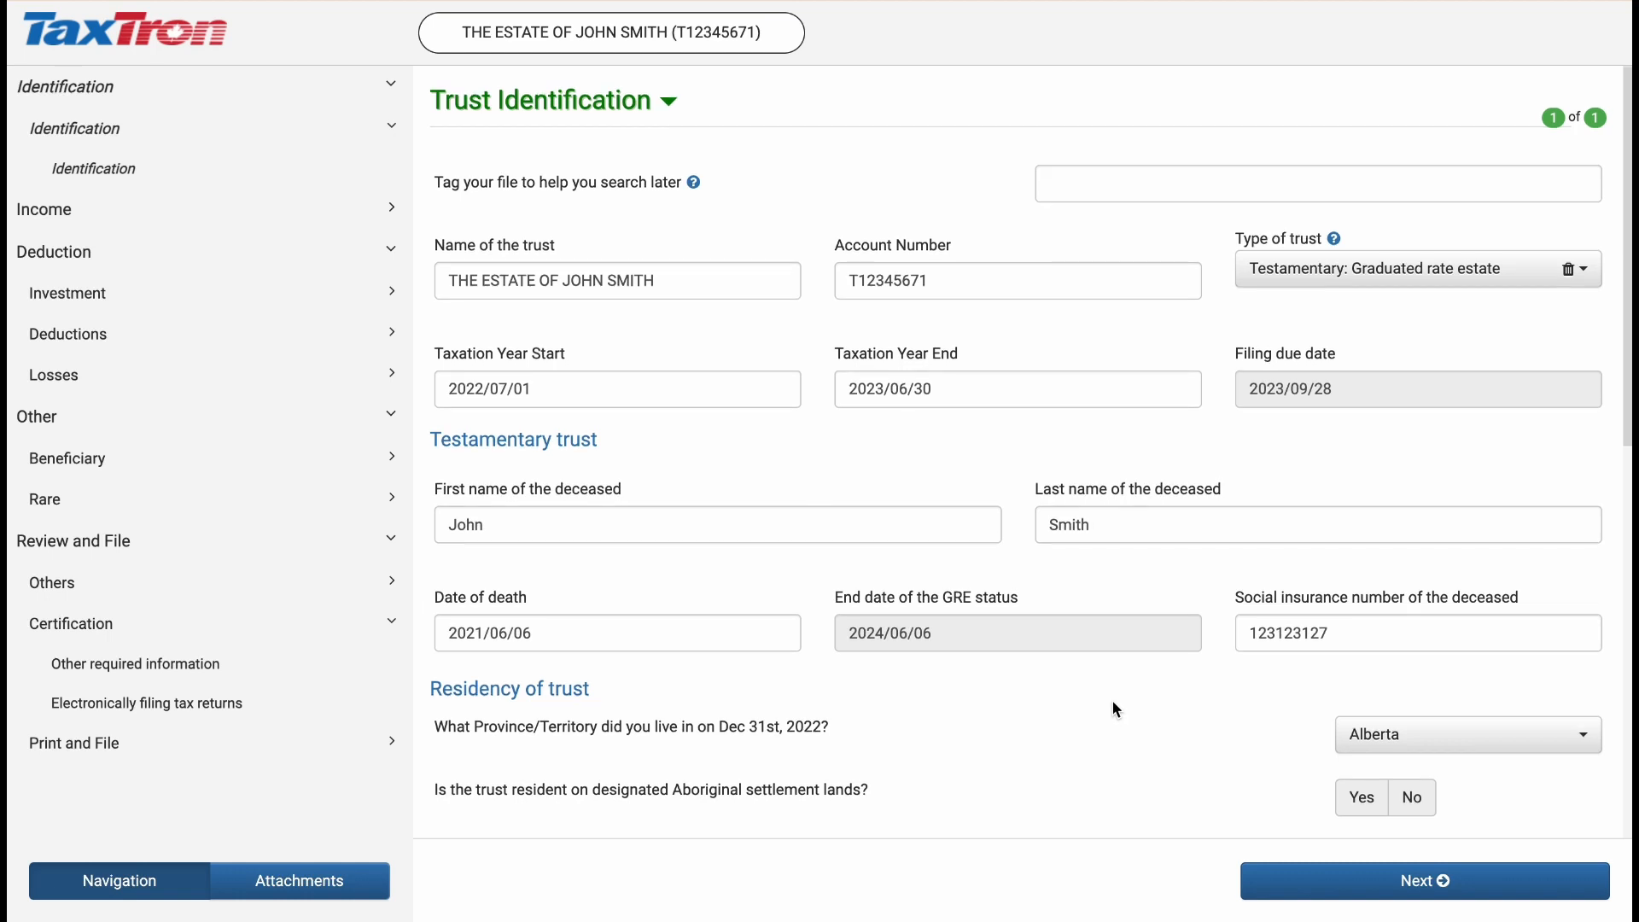
Review the remaining trust identification and trustee details, then continue to the income profile
scroll(1116, 709, "down", 3)
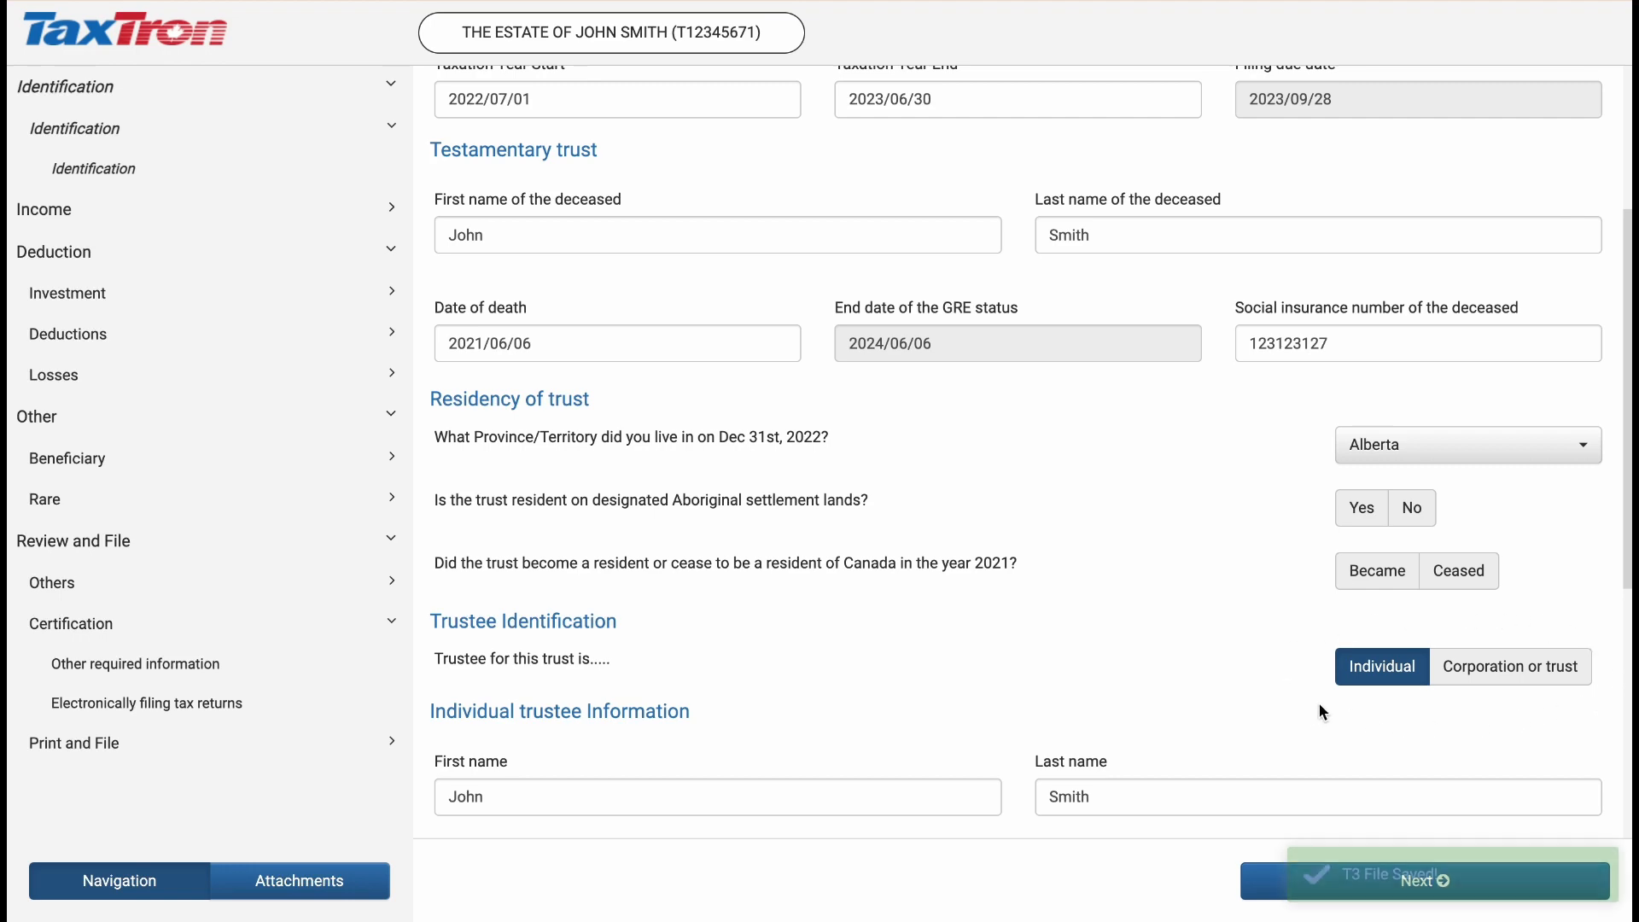
scroll(1319, 707, "down", 5)
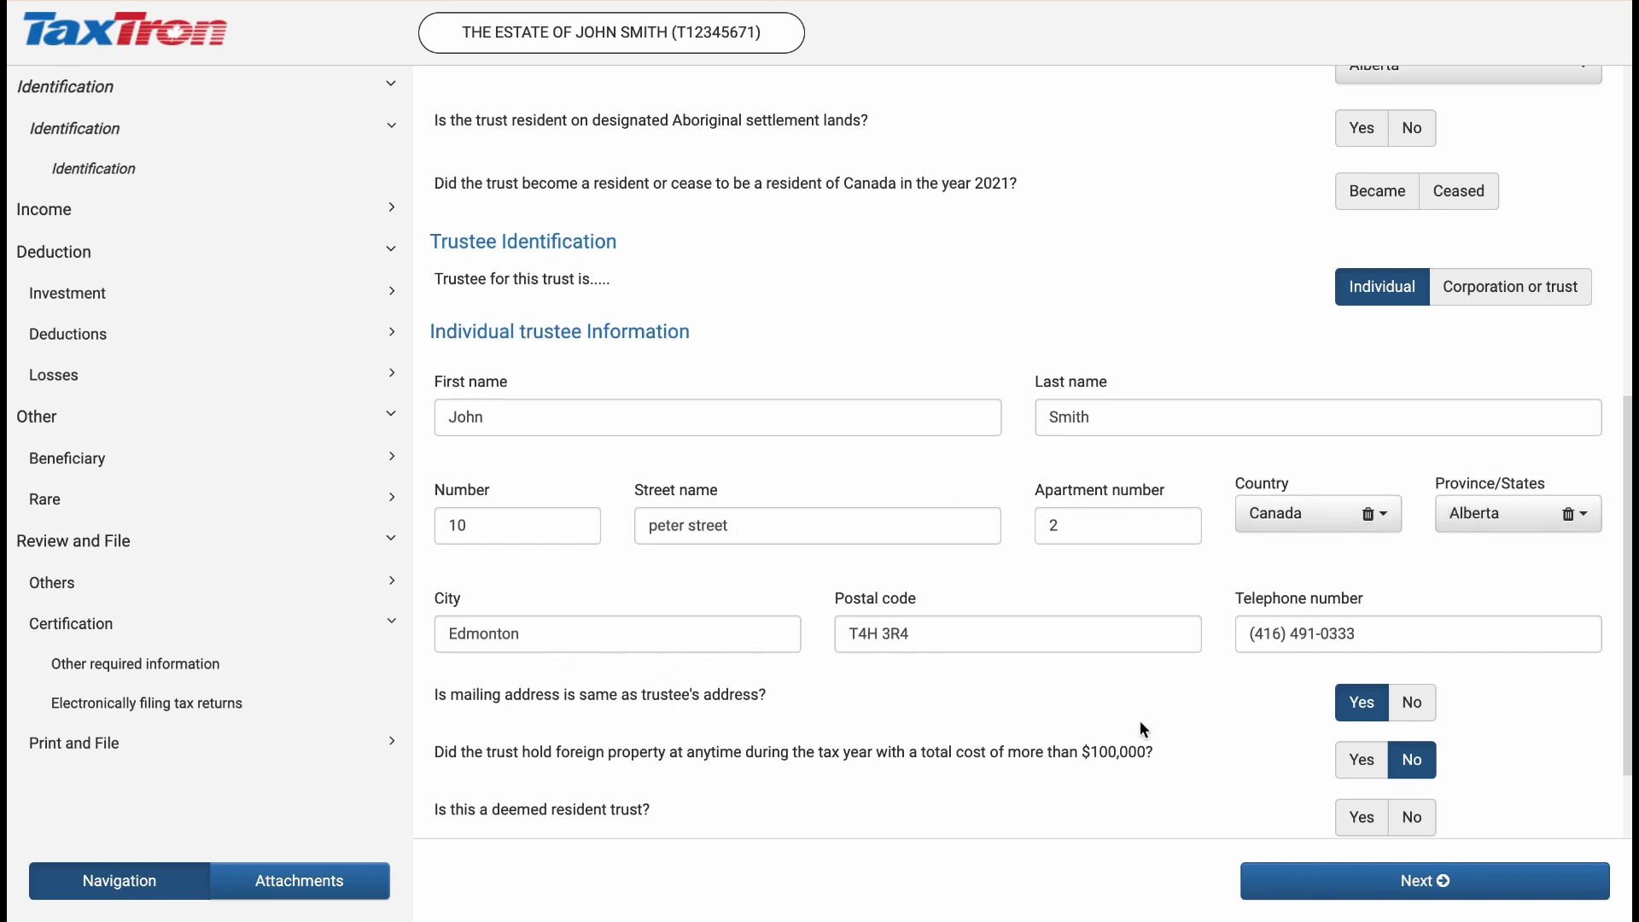
scroll(1141, 724, "down", 2)
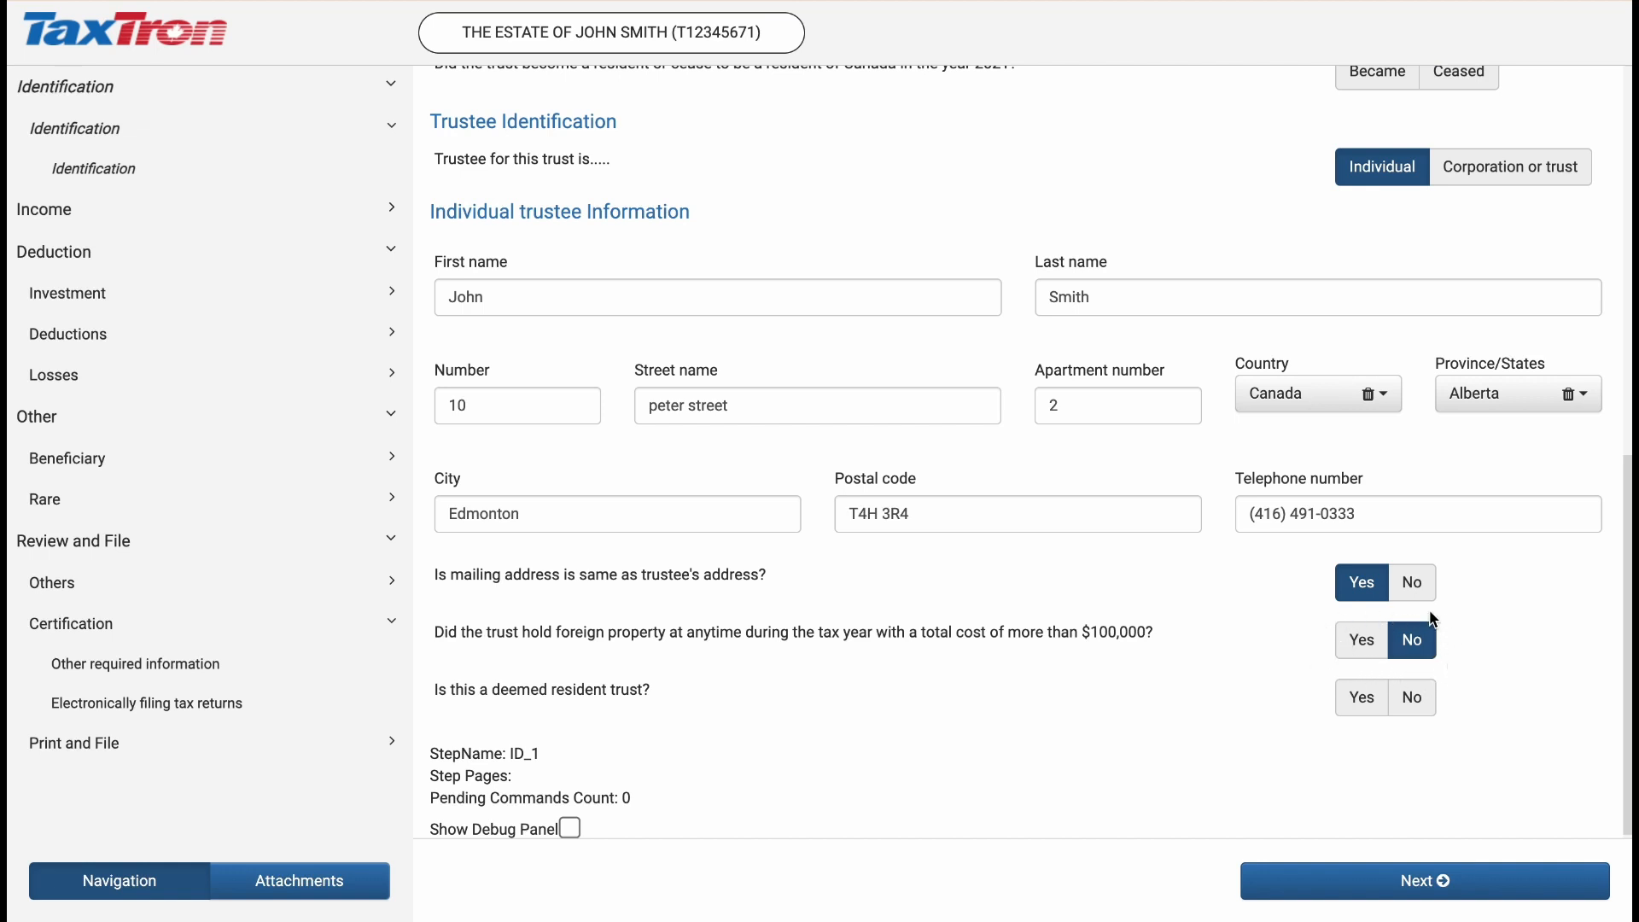
left_click(1405, 869)
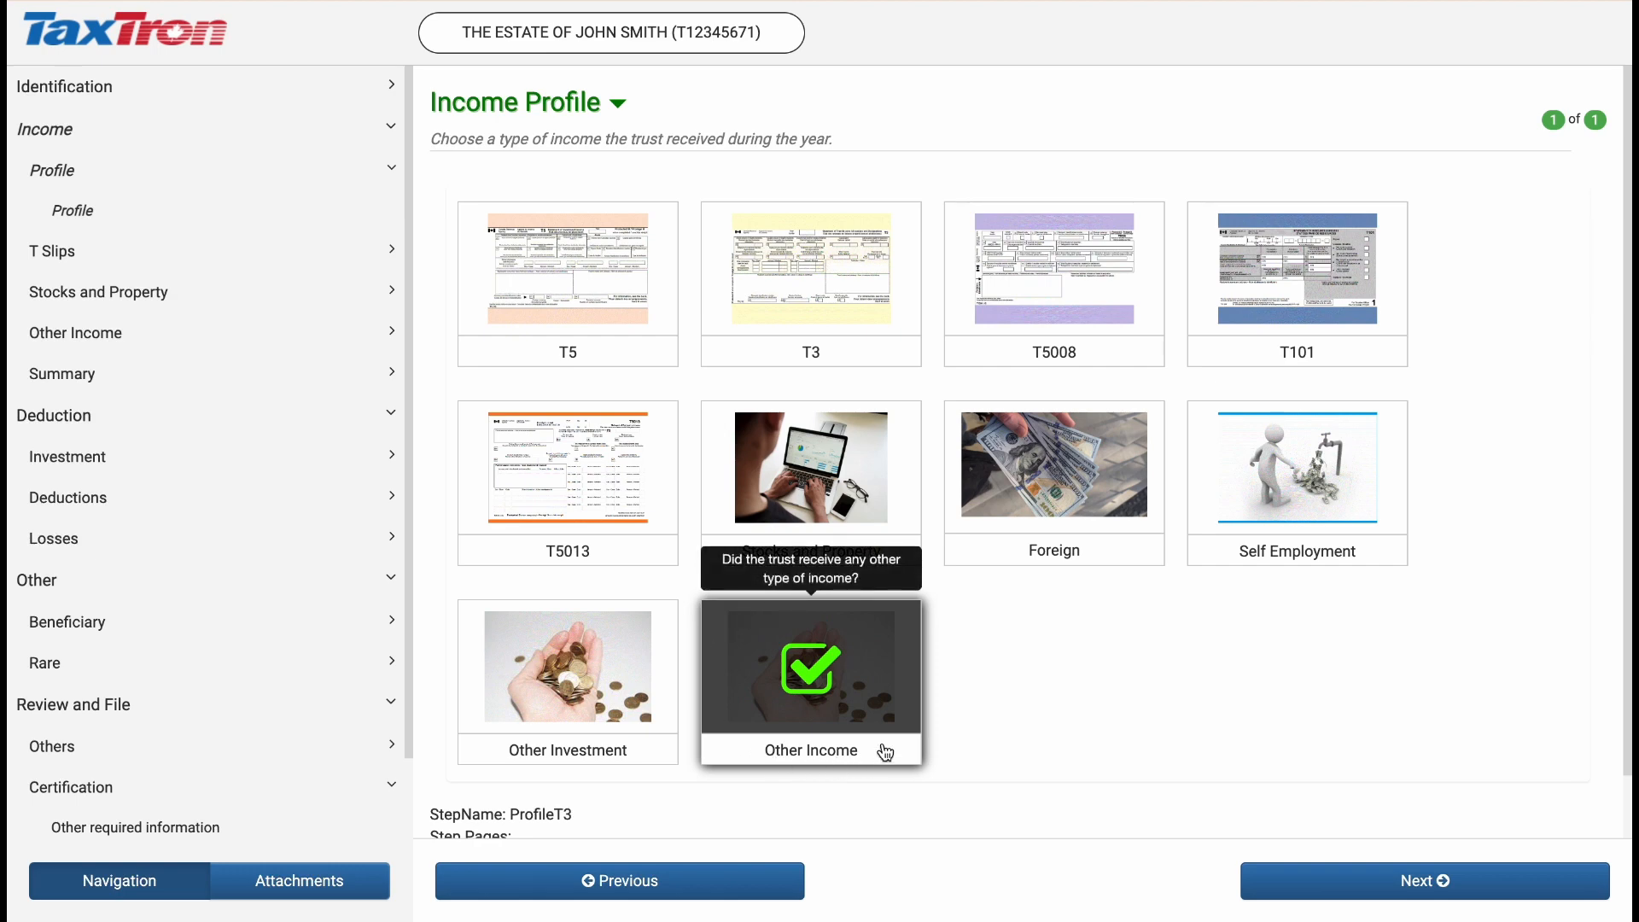
Advance past the income profile and the loss carryback worksheet to the Other Income page
left_click(1336, 882)
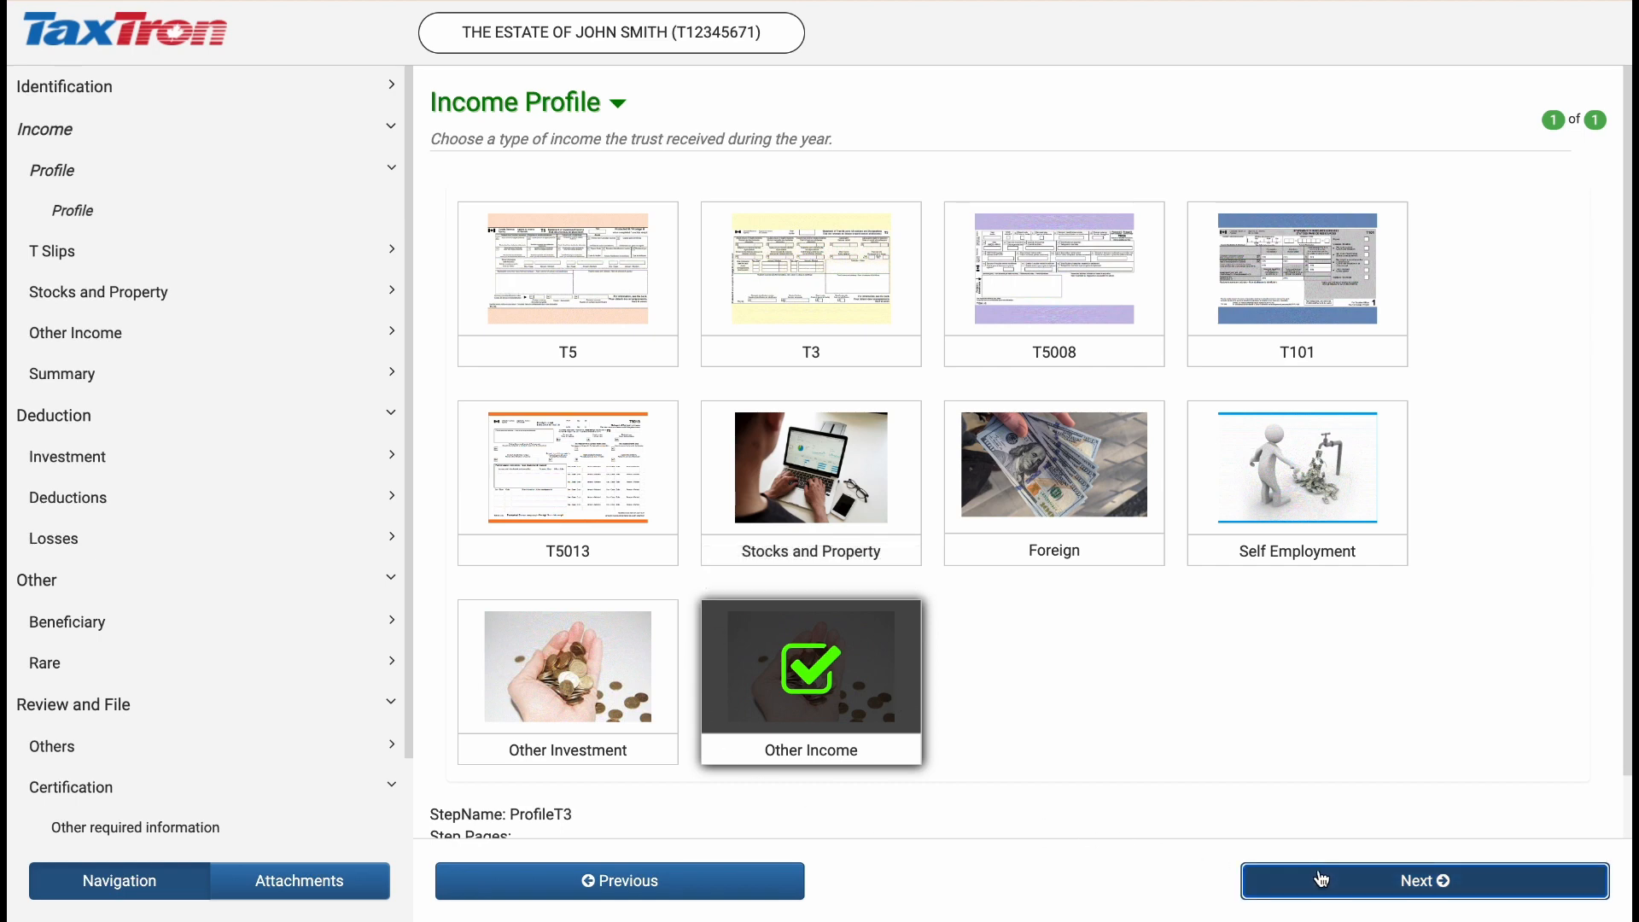
left_click(1336, 882)
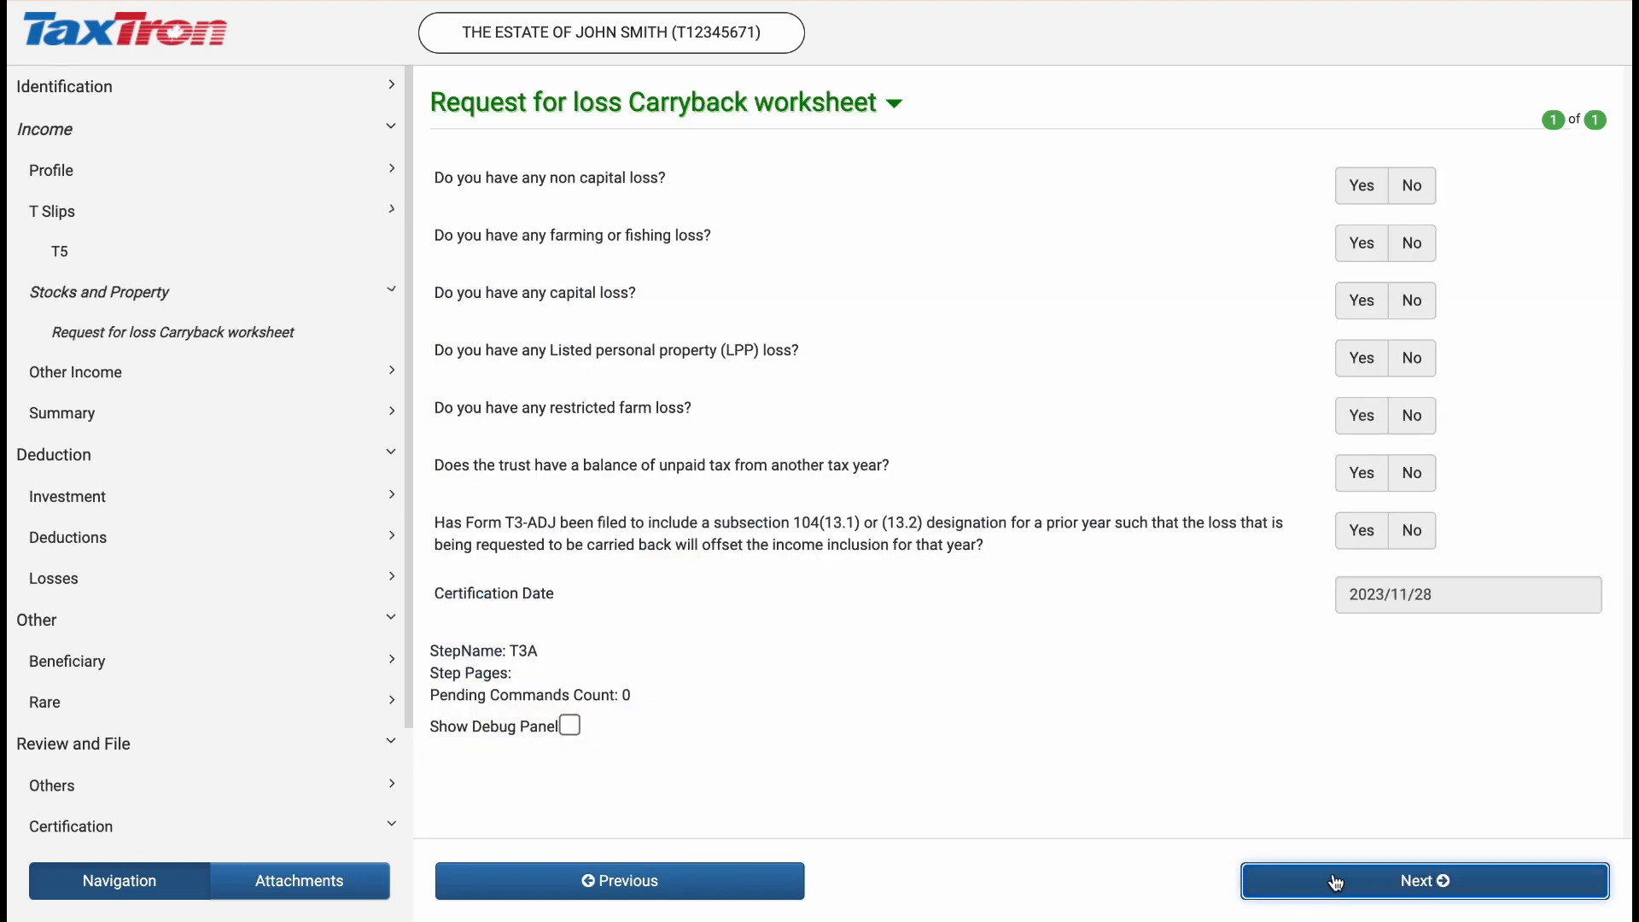
left_click(1336, 882)
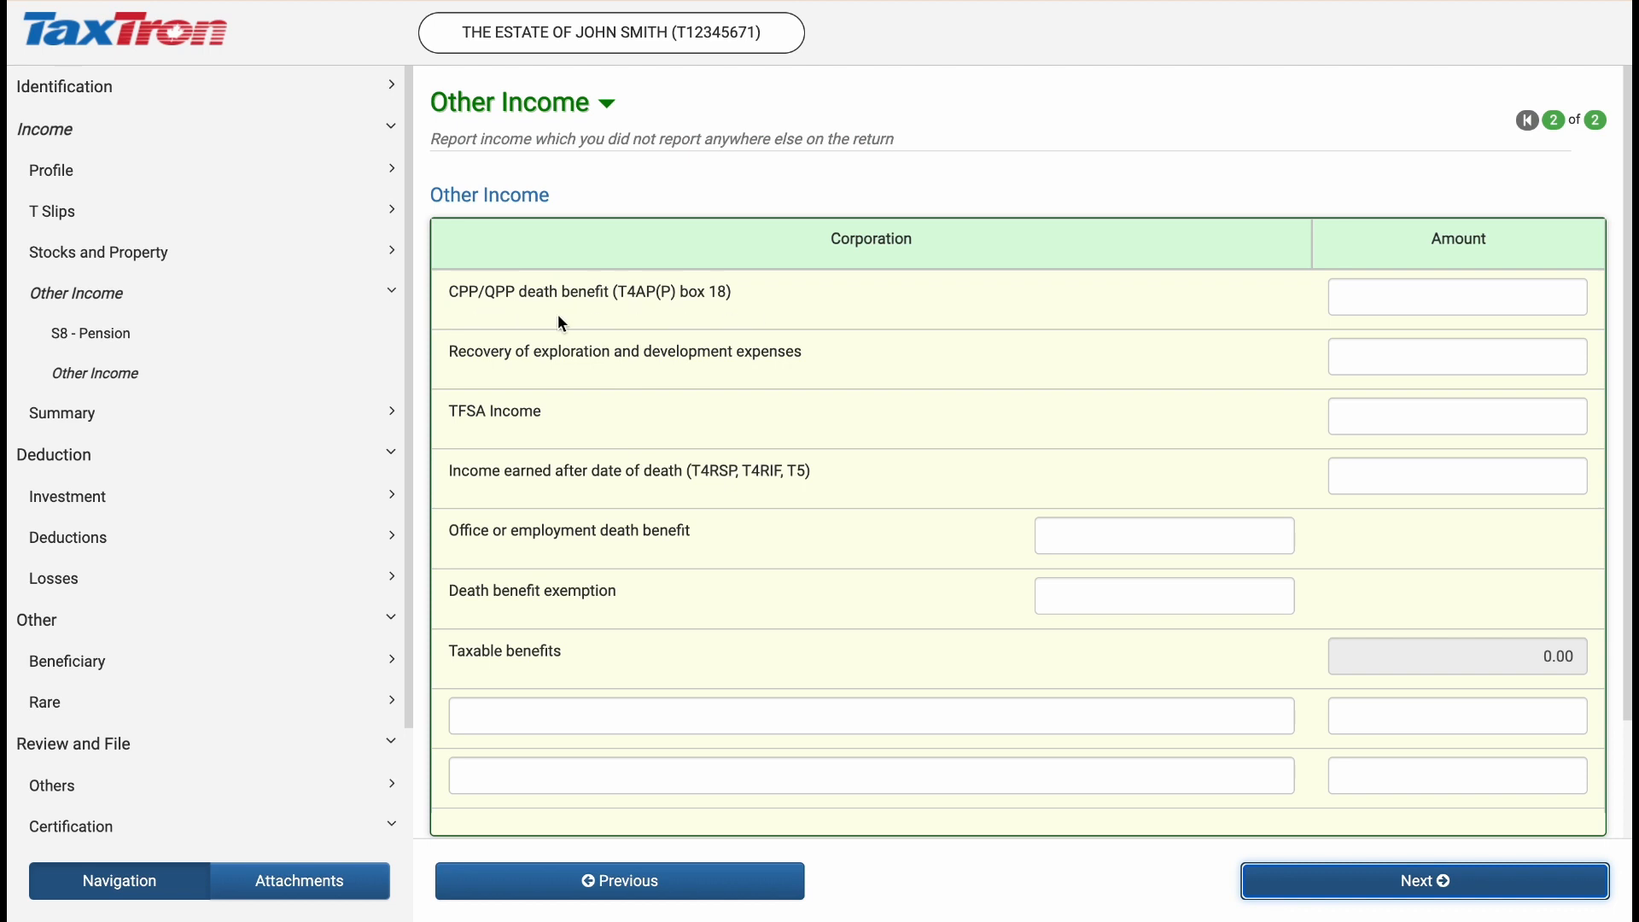
Enter 2500 as the CPP/QPP death benefit (T4AP(P) box 18) and continue to the income summary
left_click(1365, 295)
type("2500")
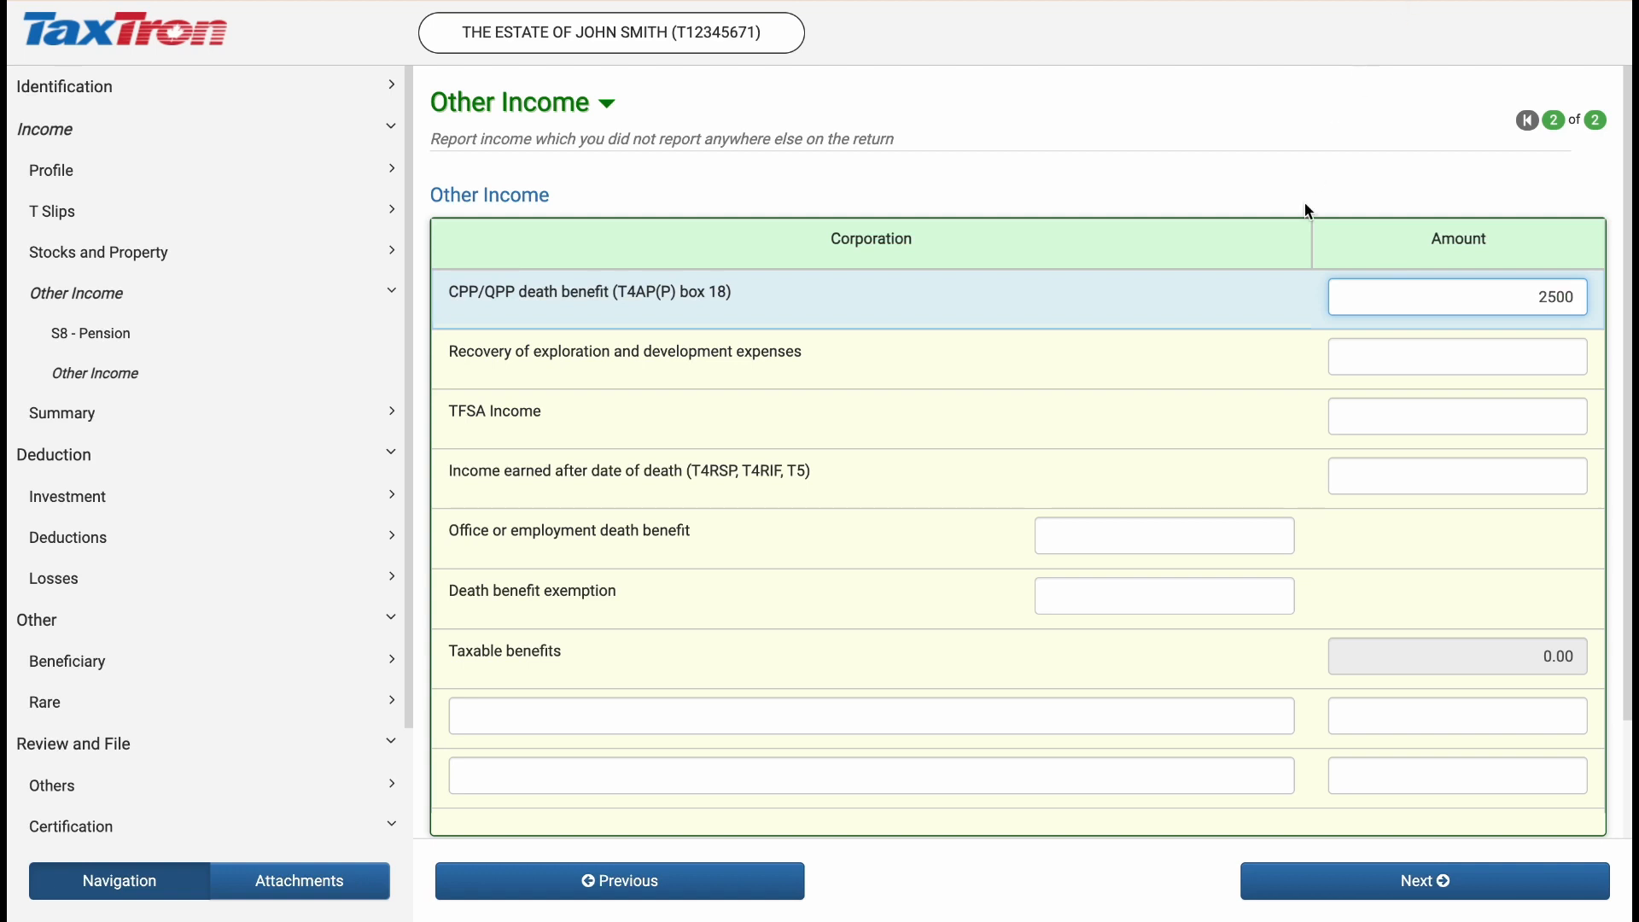
left_click(1165, 530)
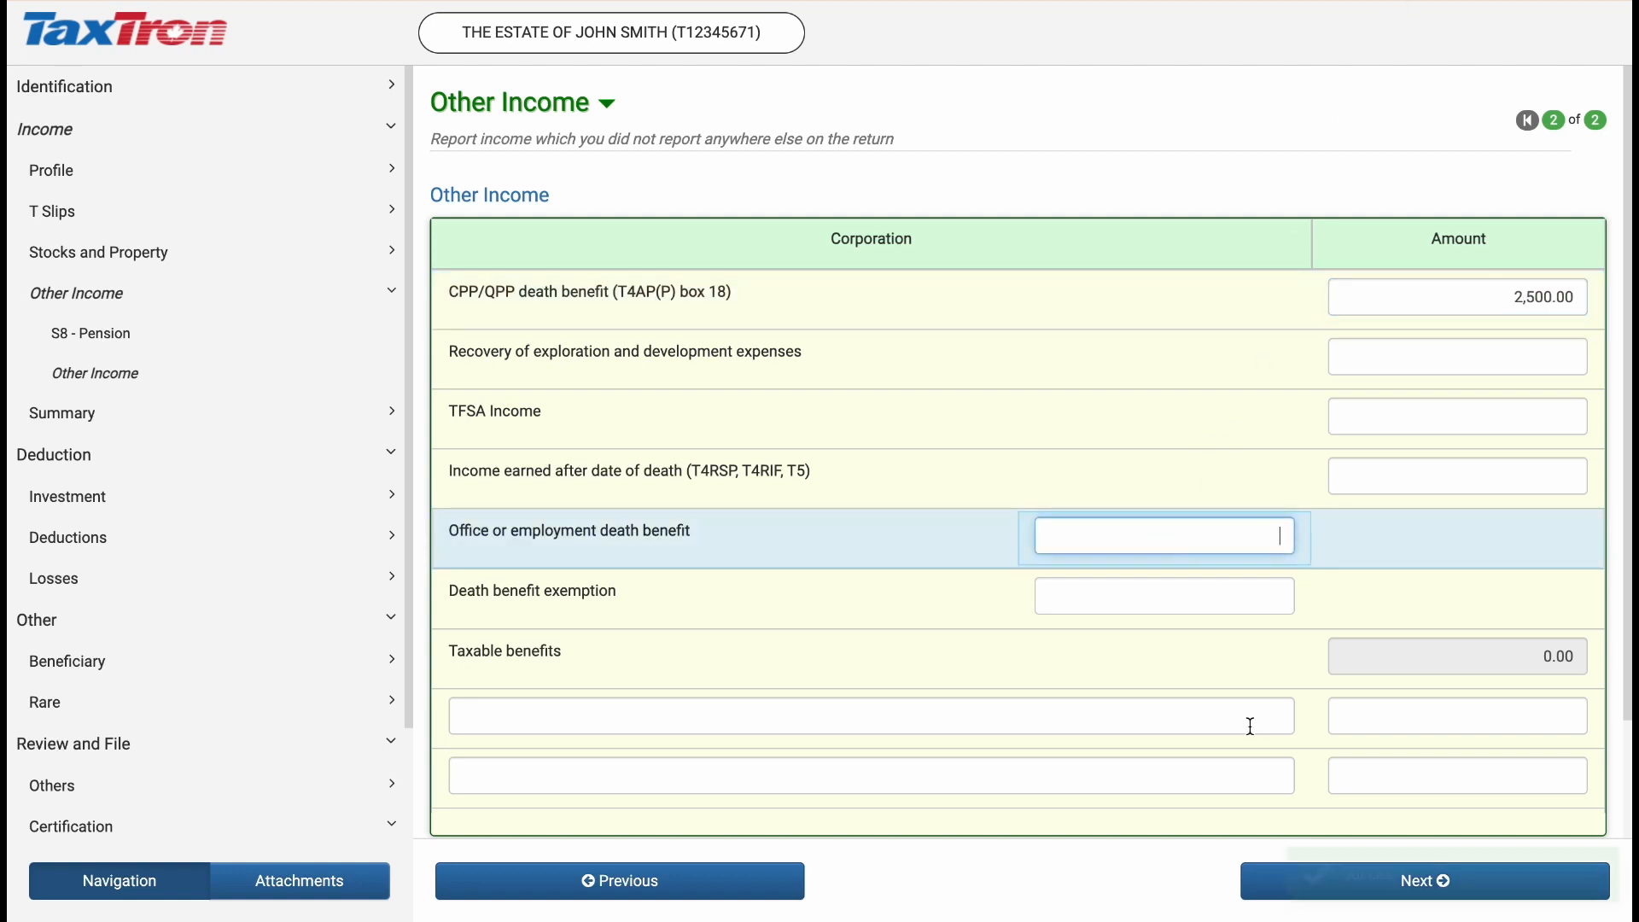
left_click(1261, 894)
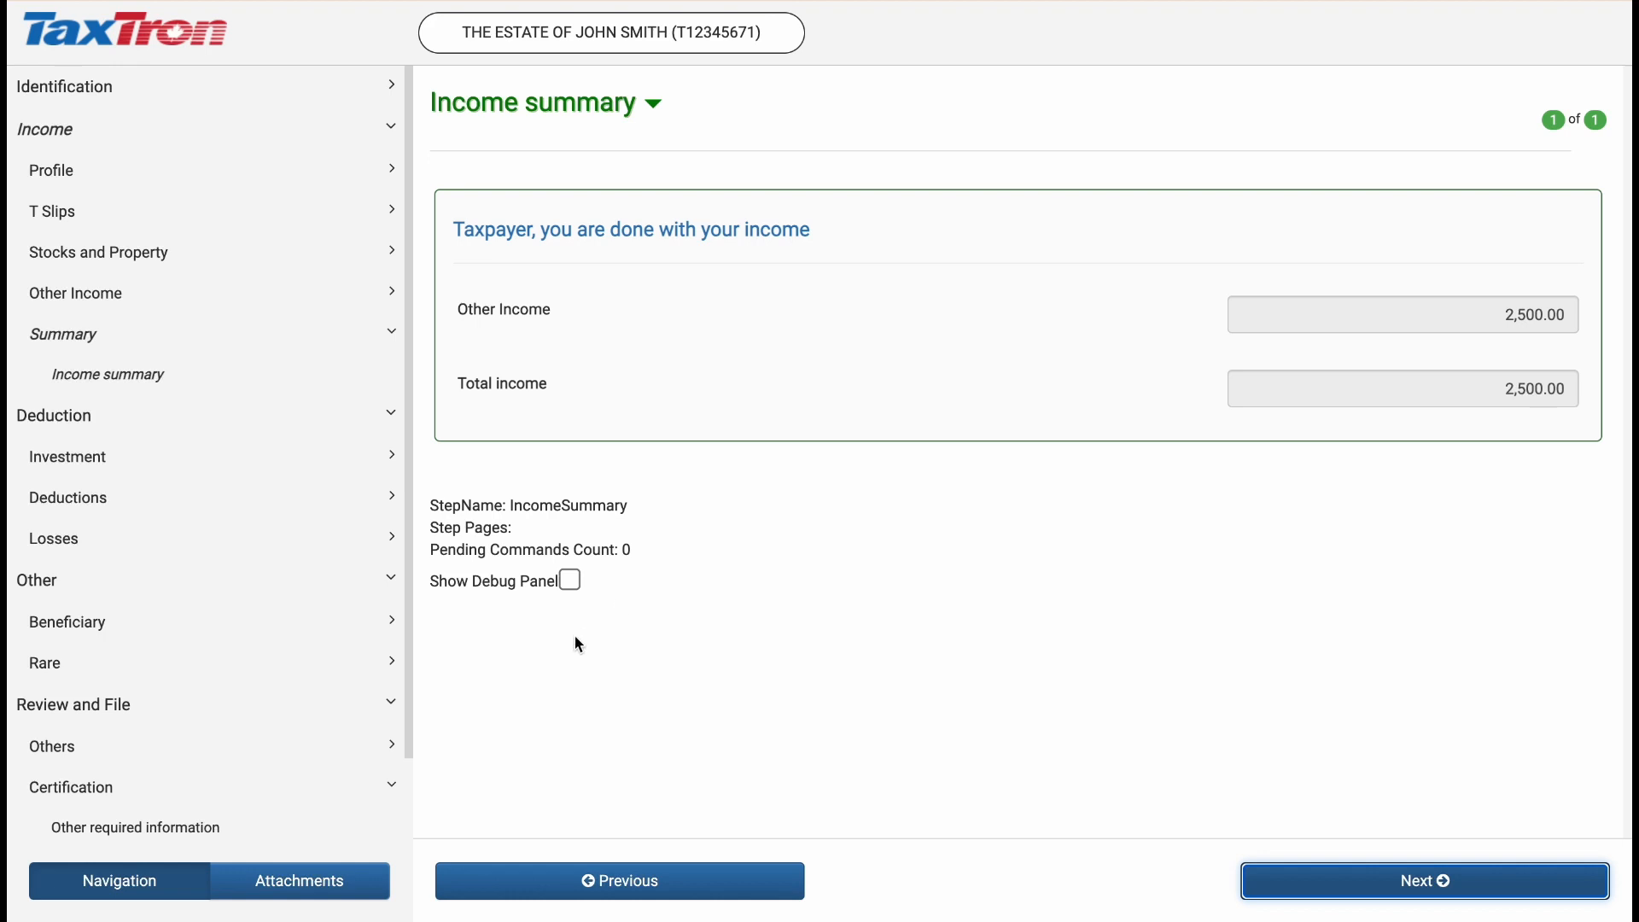
Open Other required information, review its answers, and continue to the electronic filing page
scroll(341, 603, "down", 1)
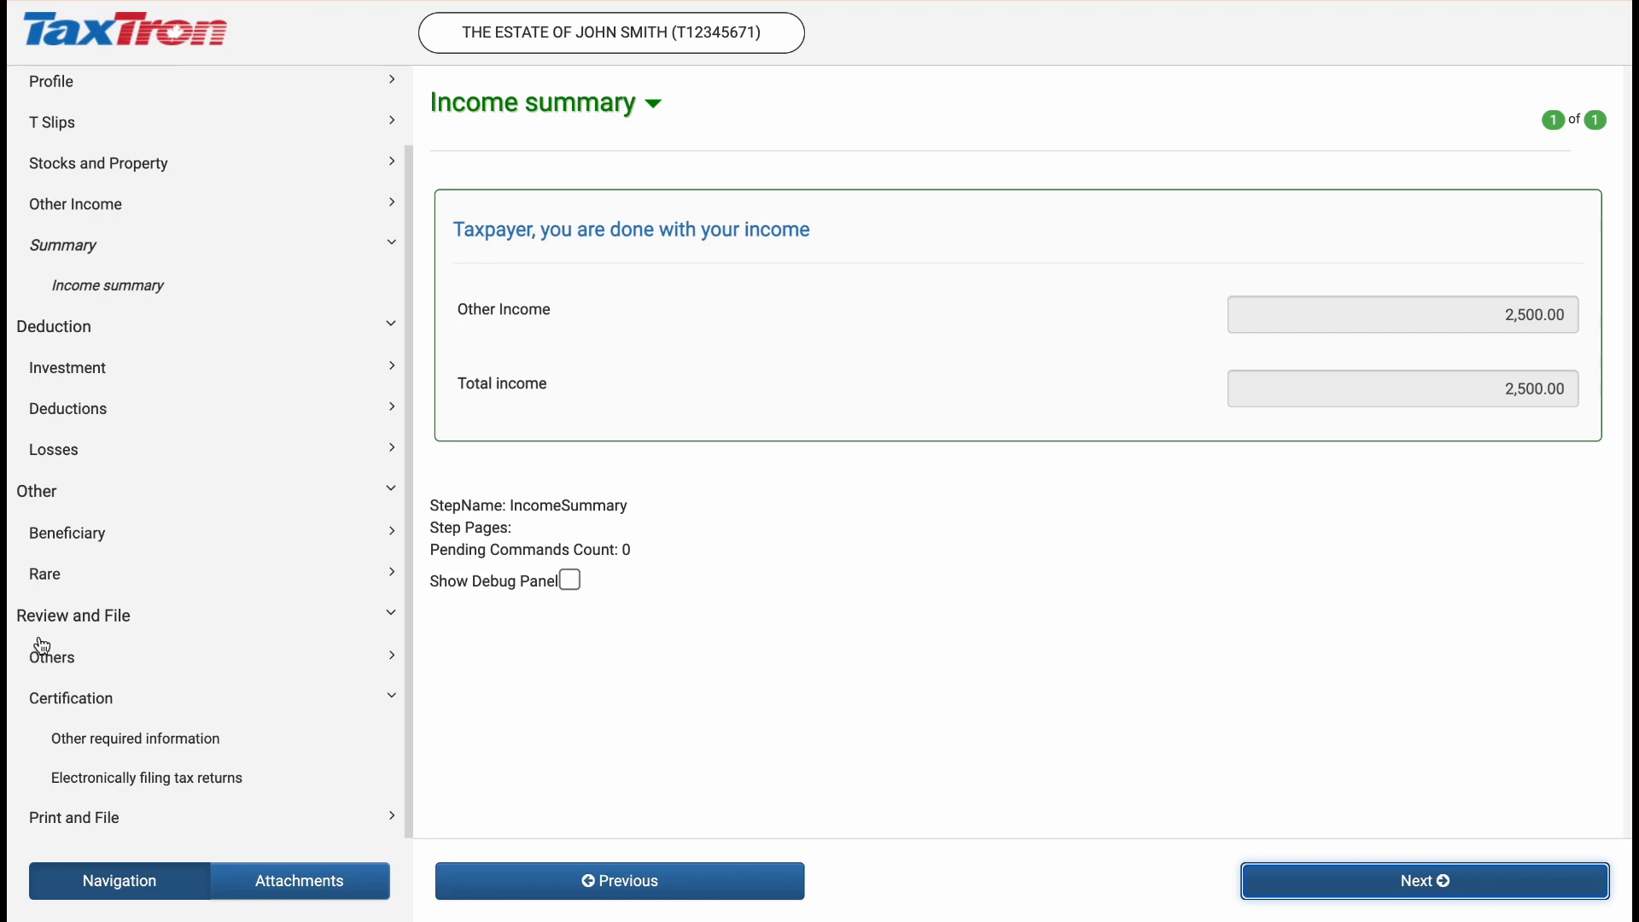
left_click(190, 751)
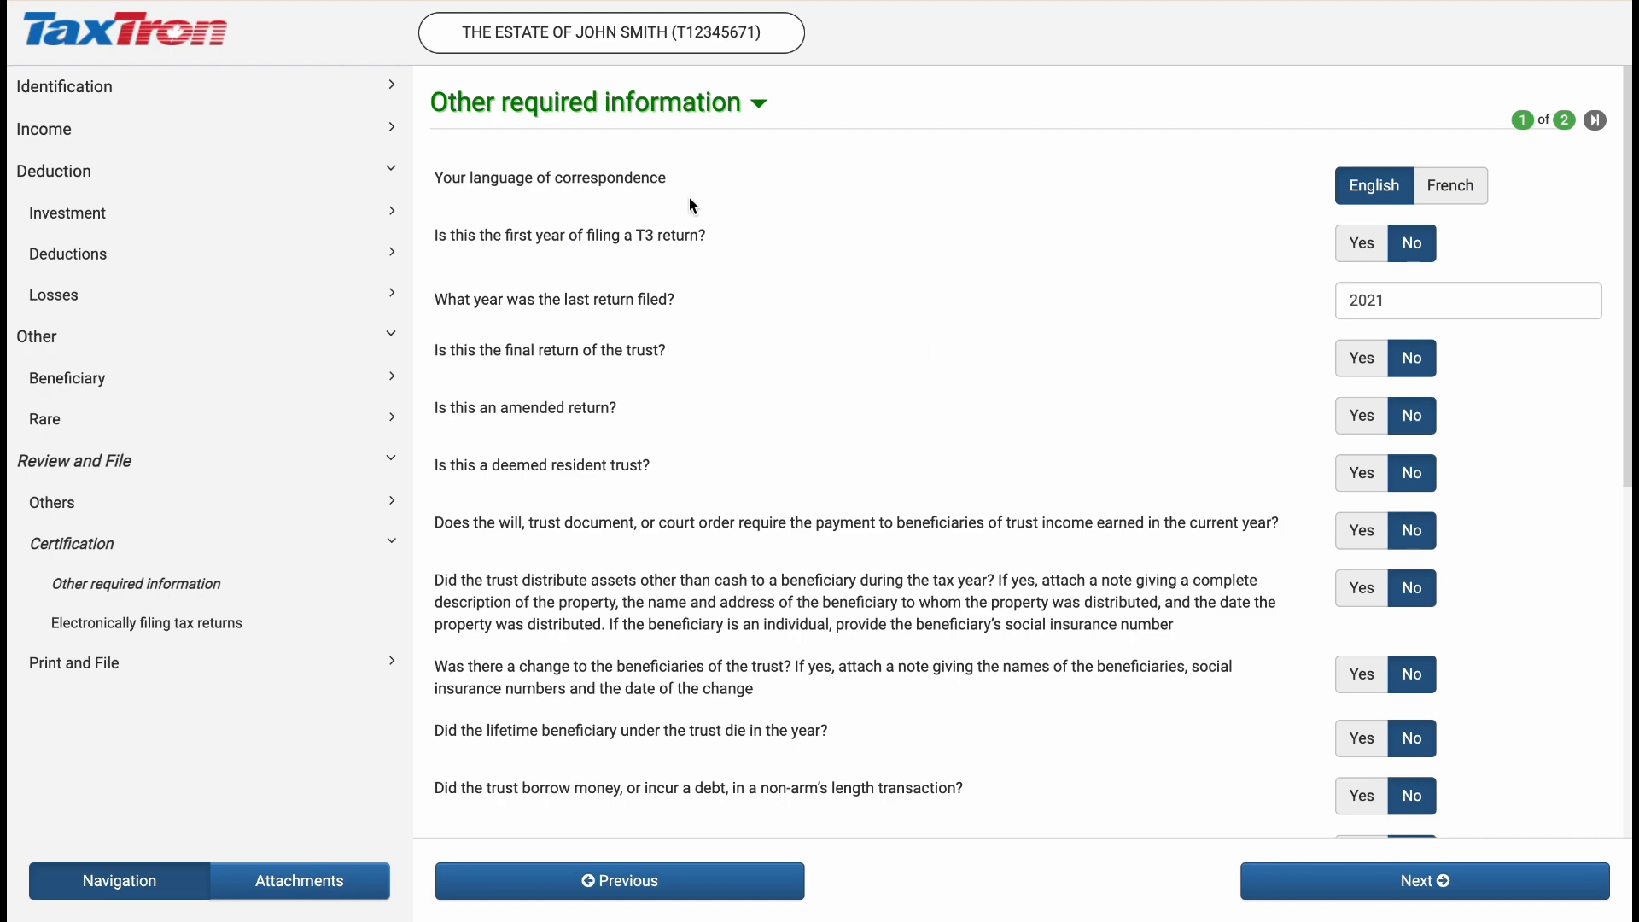
scroll(920, 279, "down", 1)
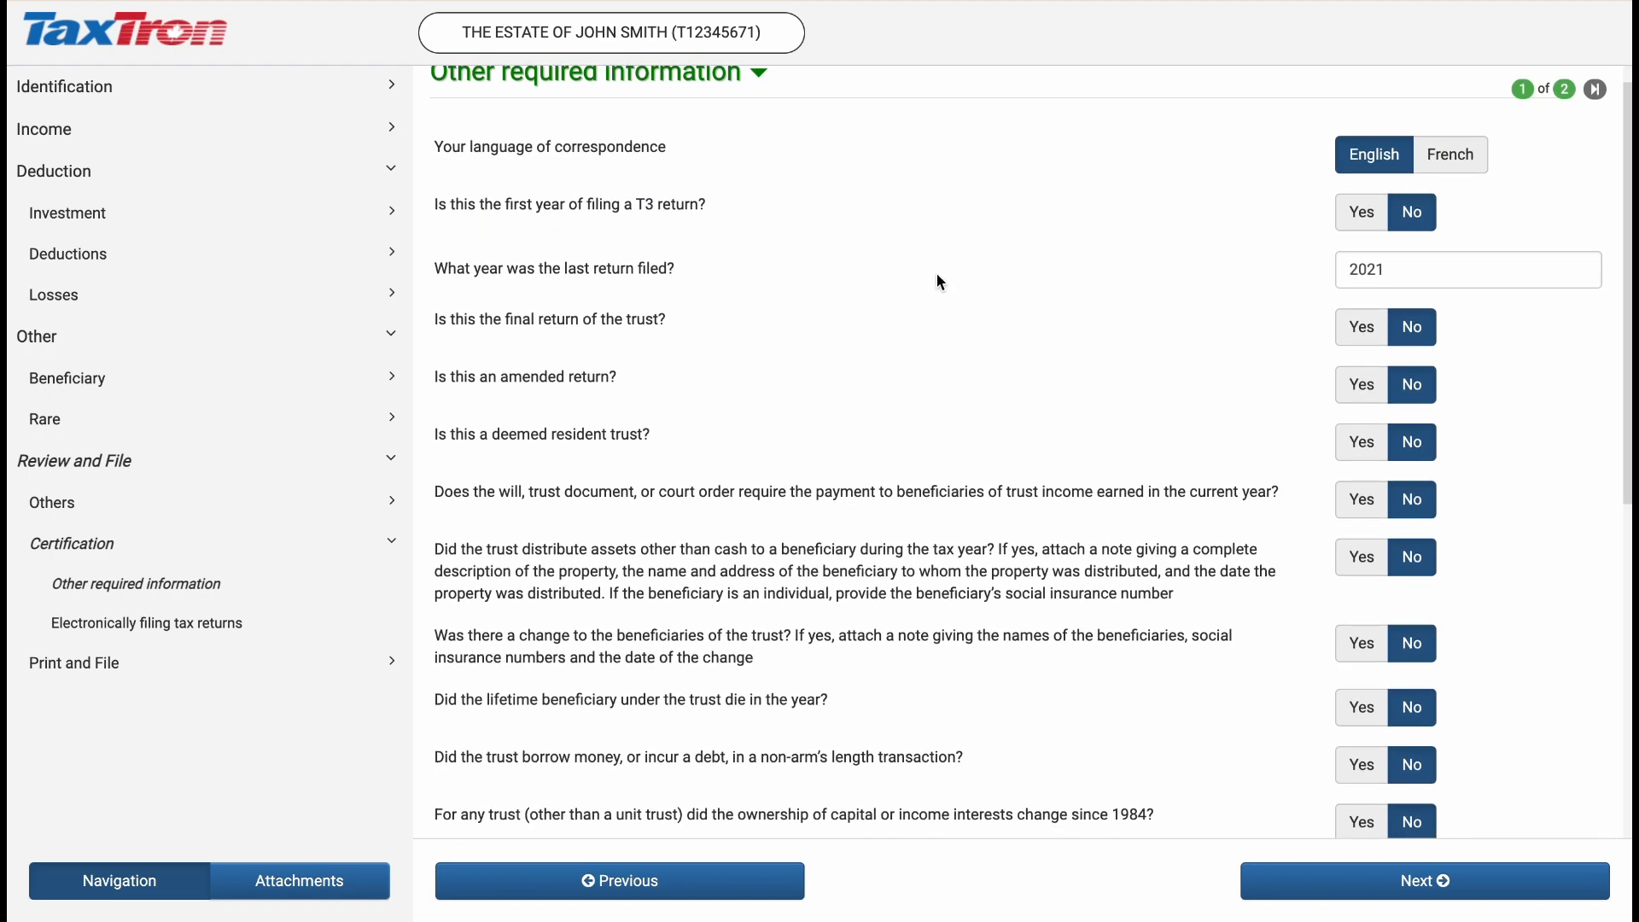
scroll(937, 275, "down", 3)
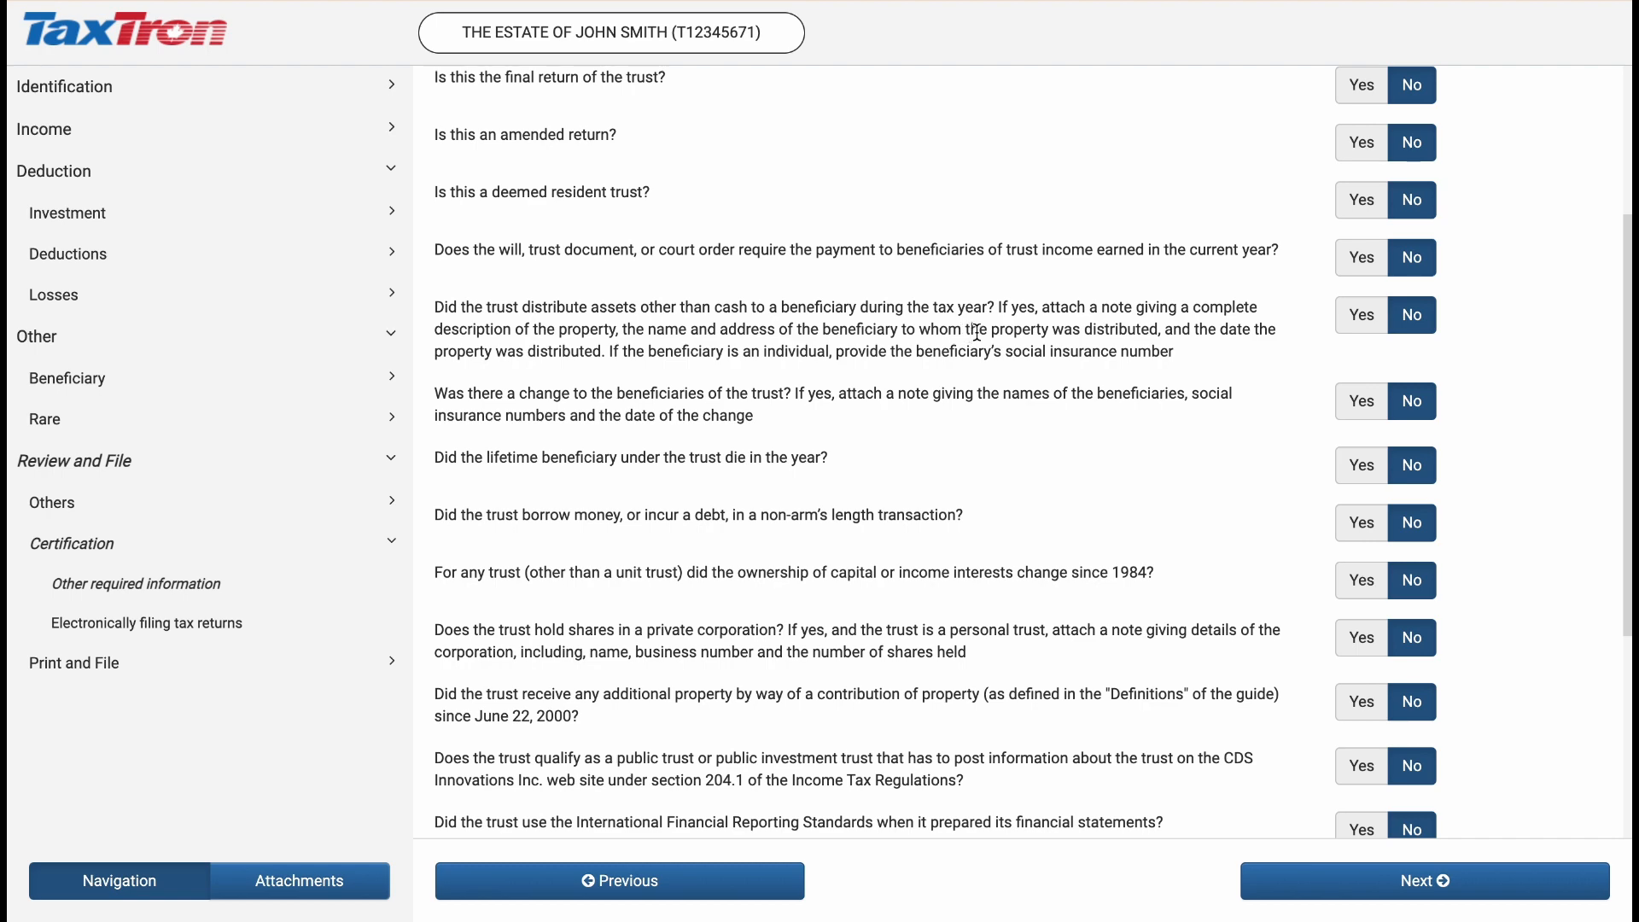
scroll(1062, 631, "down", 1)
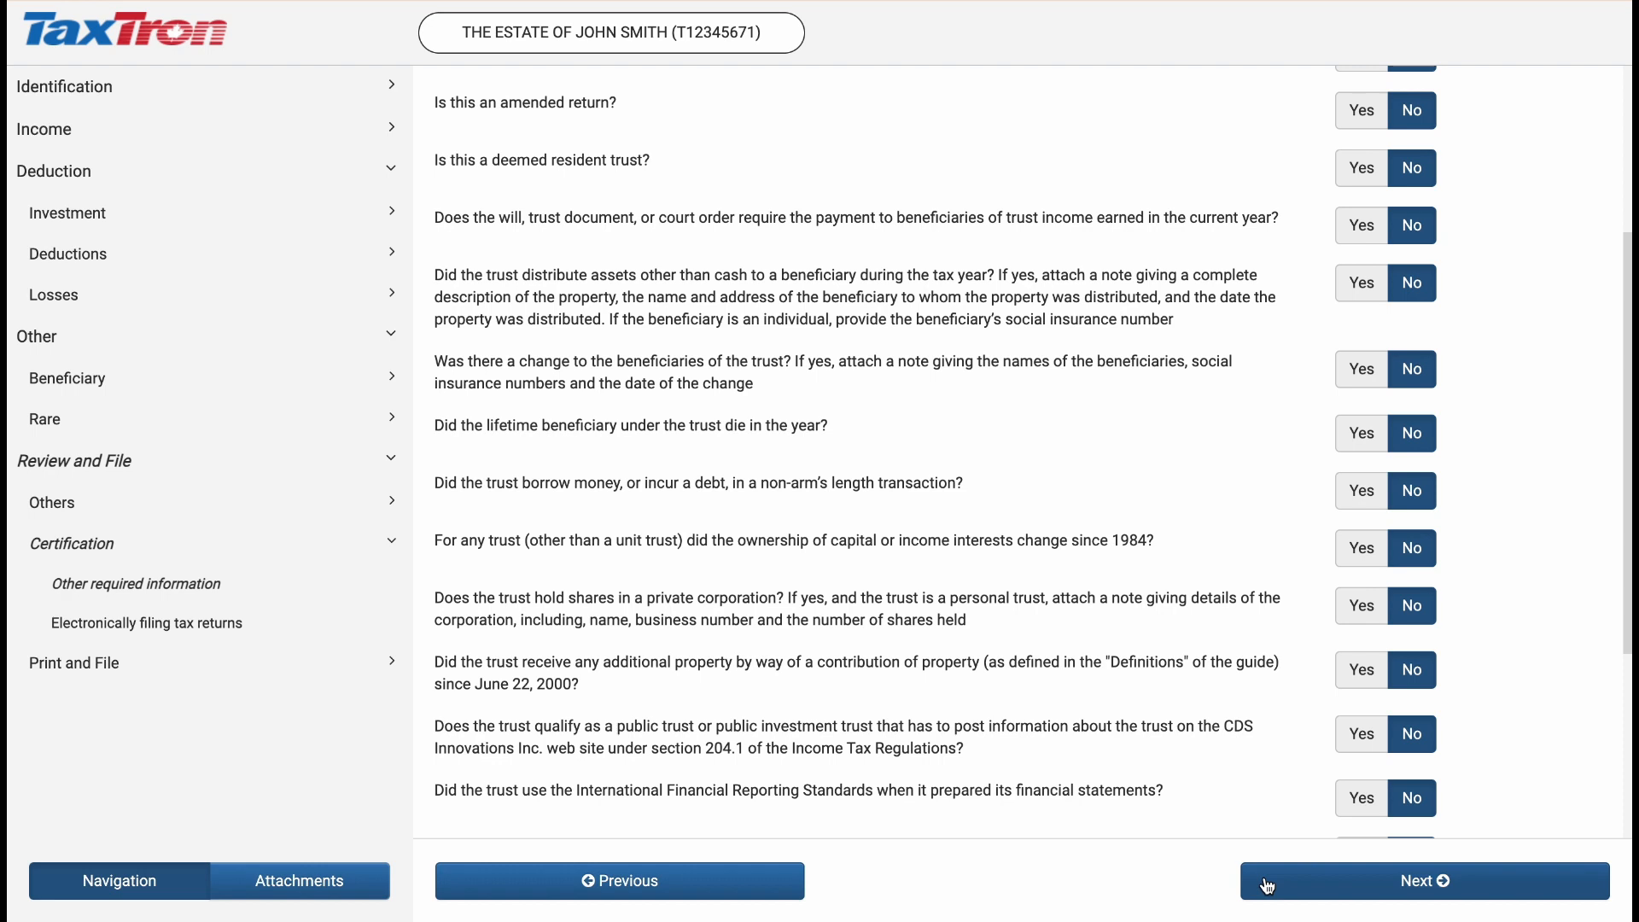
left_click(1329, 891)
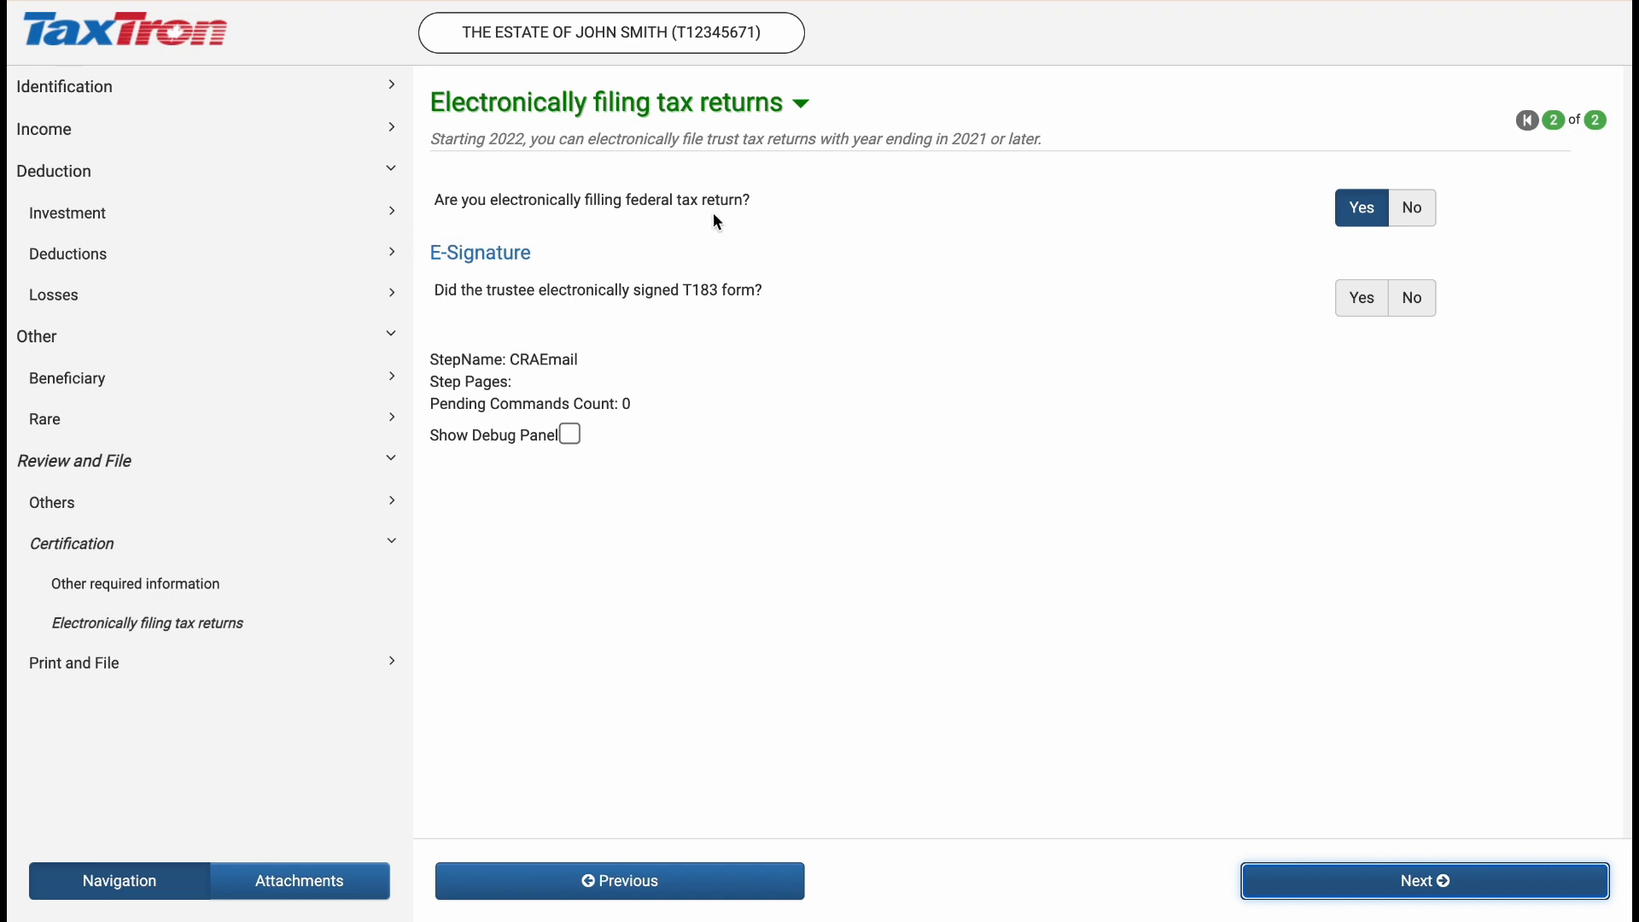
Advance through the electronic filing page and tax summary to Print and file your tax return
left_click(1425, 892)
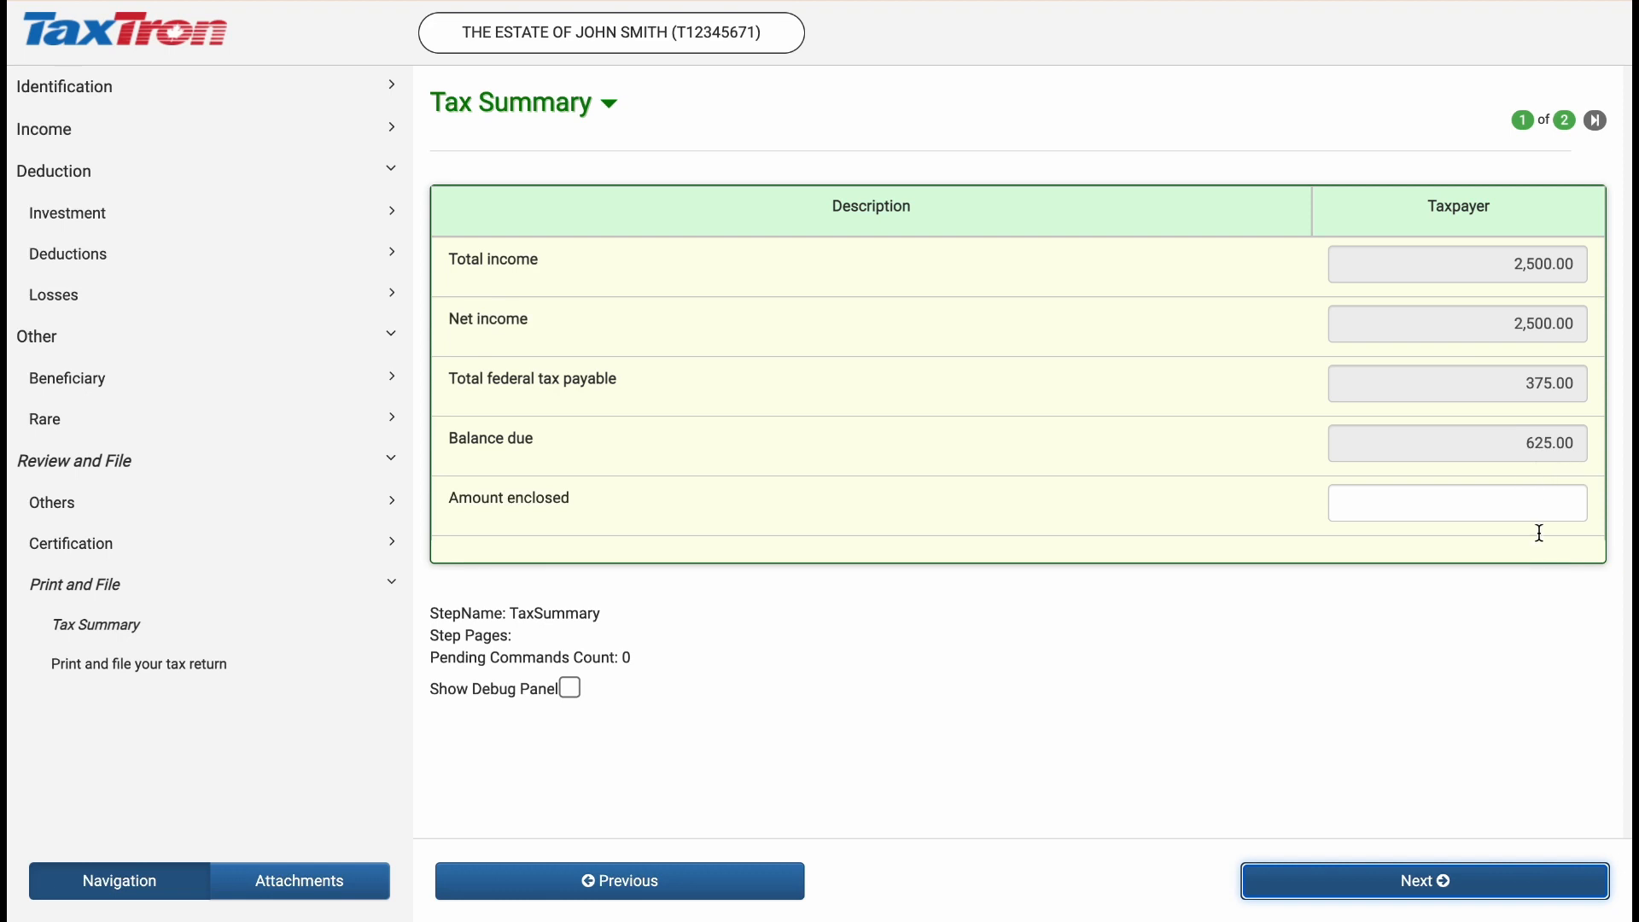
left_click(1559, 892)
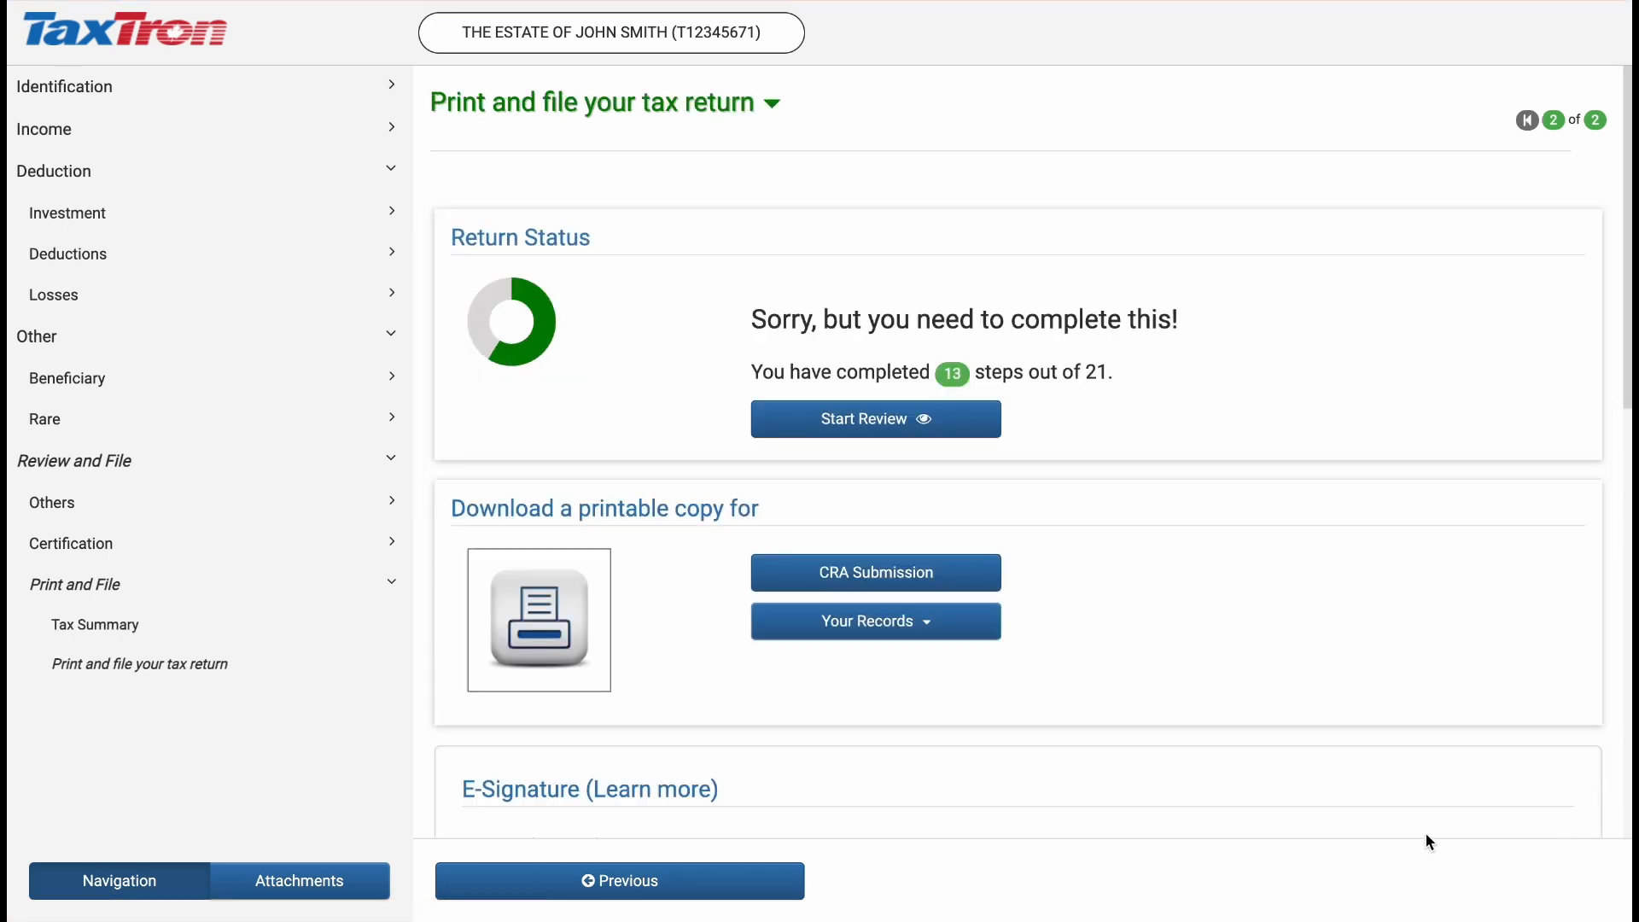
Open the Your Records options for downloading a printable copy of the return
scroll(1395, 746, "down", 1)
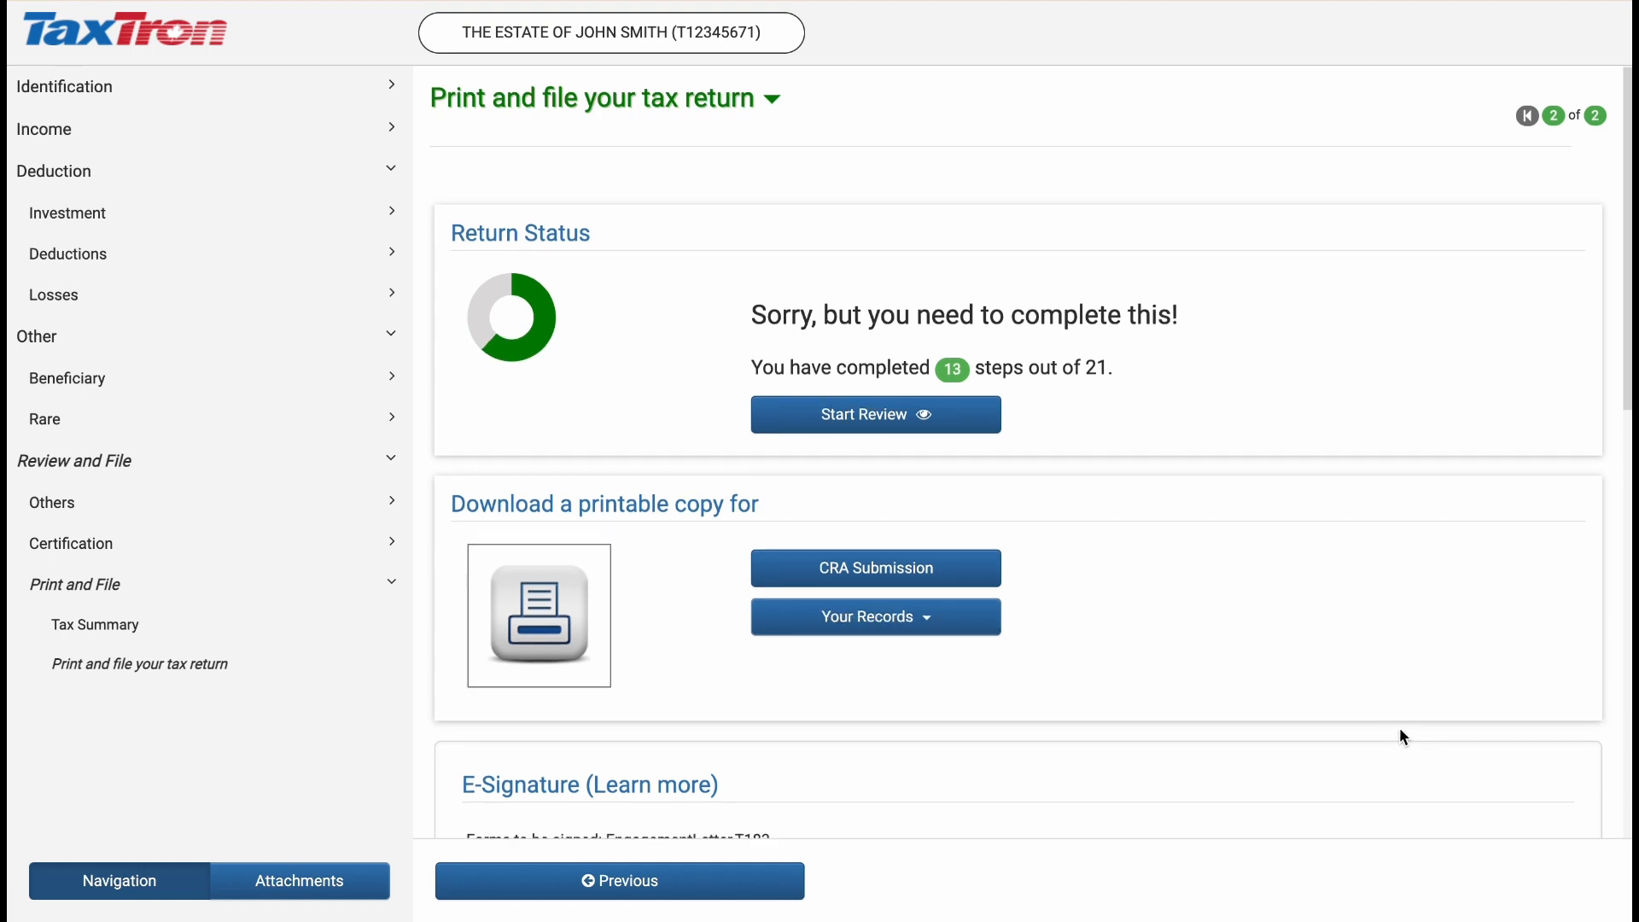
scroll(1400, 728, "down", 3)
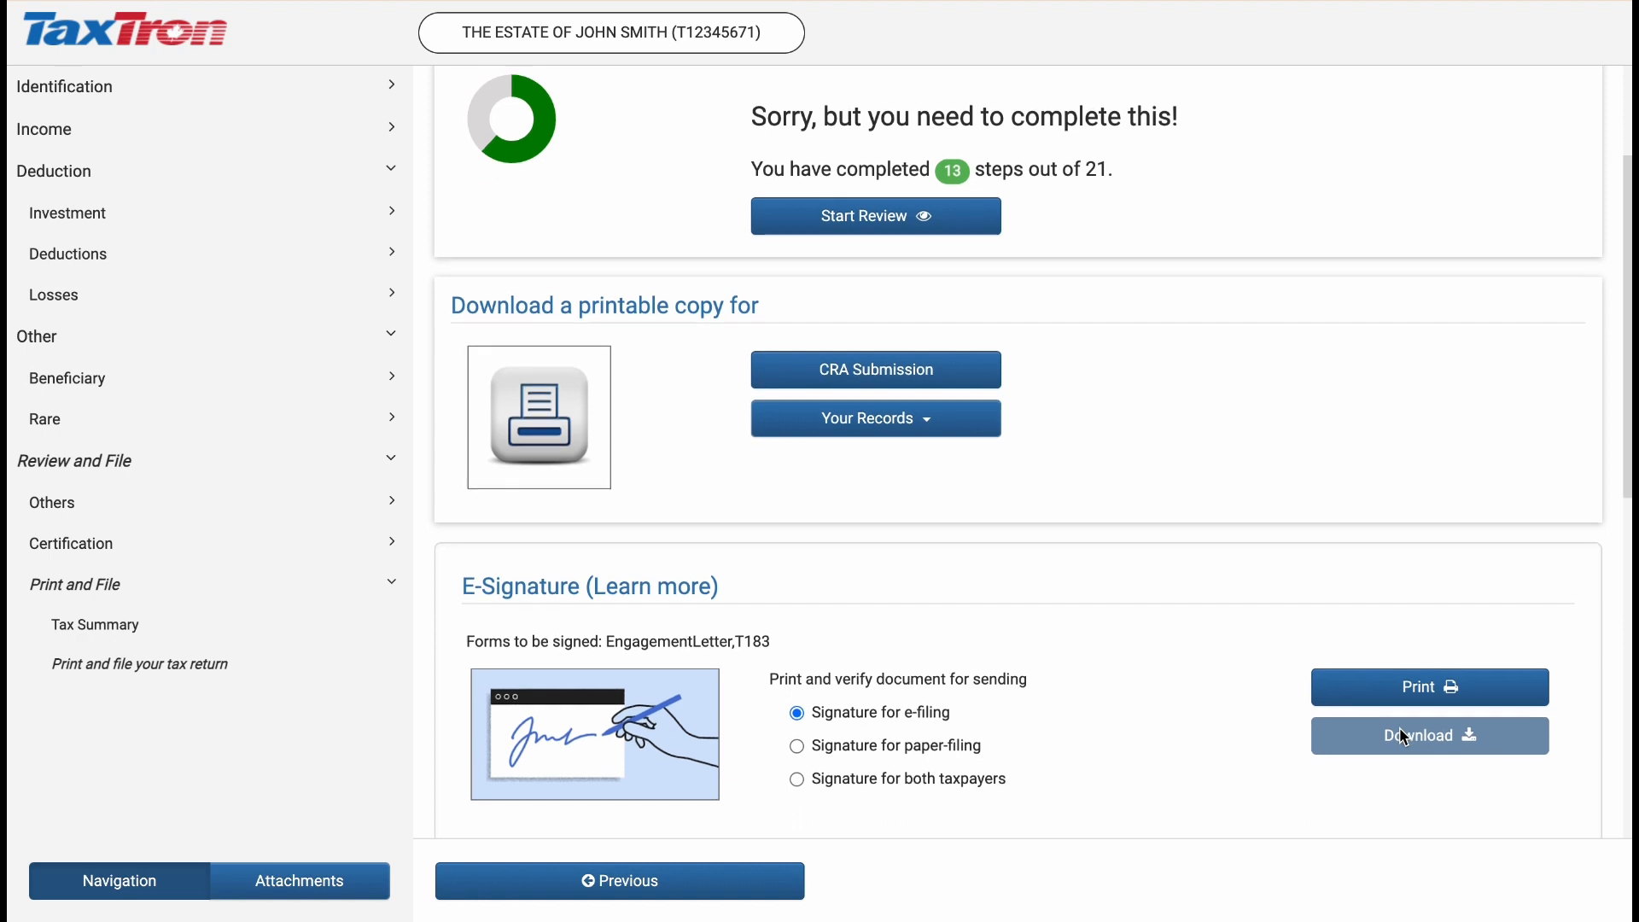
scroll(1400, 727, "down", 2)
scroll(1400, 732, "down", 1)
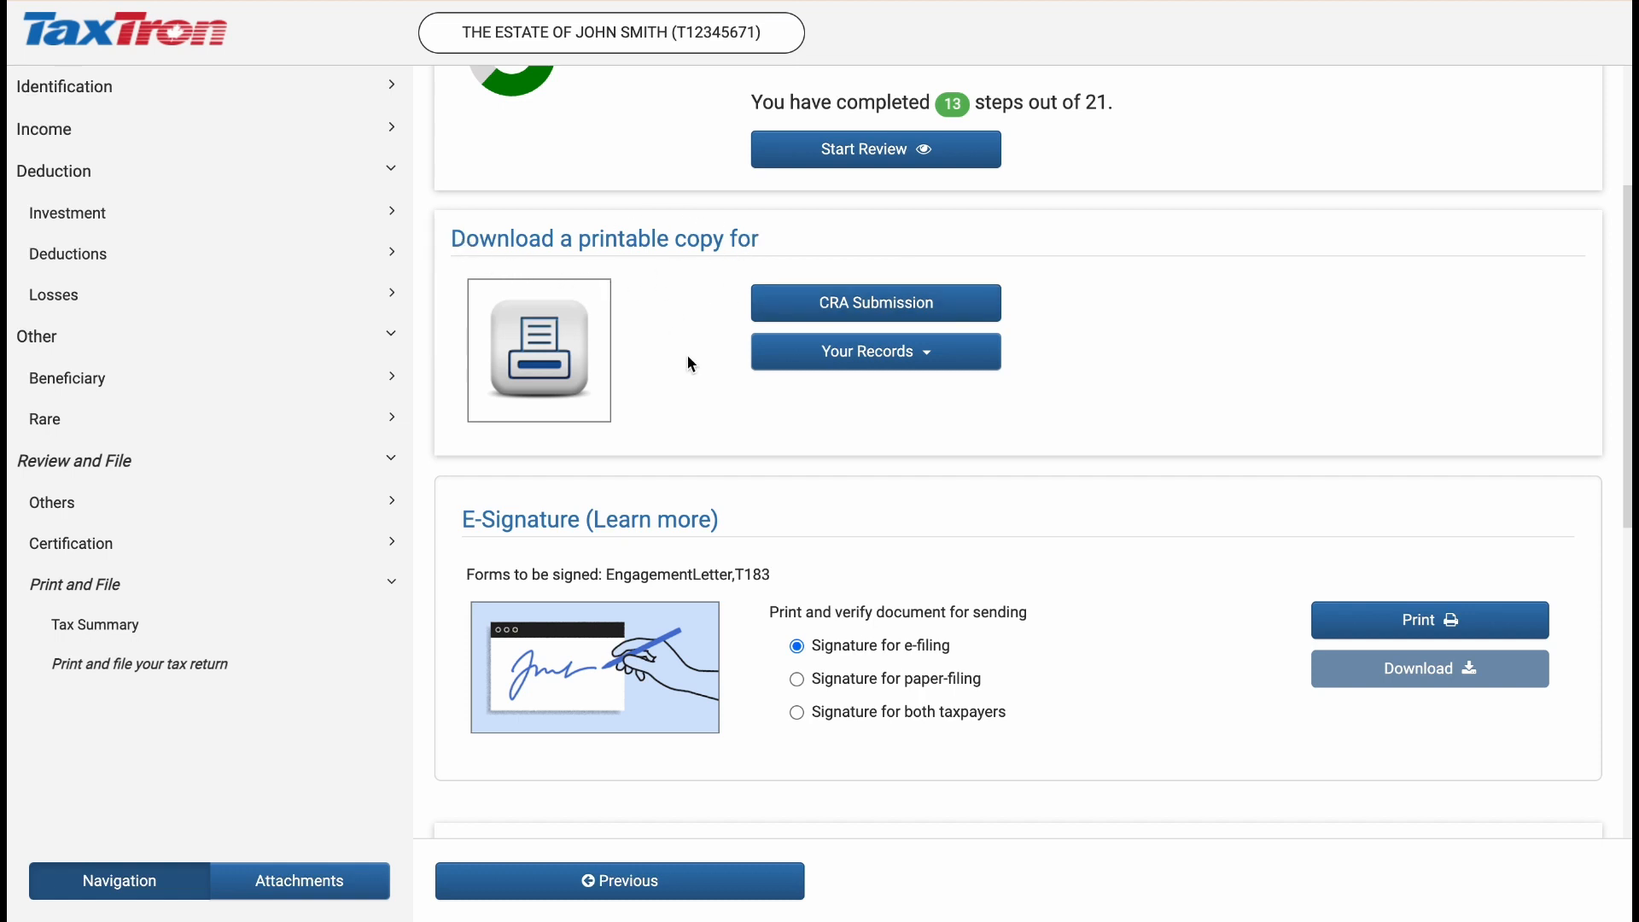
left_click(932, 362)
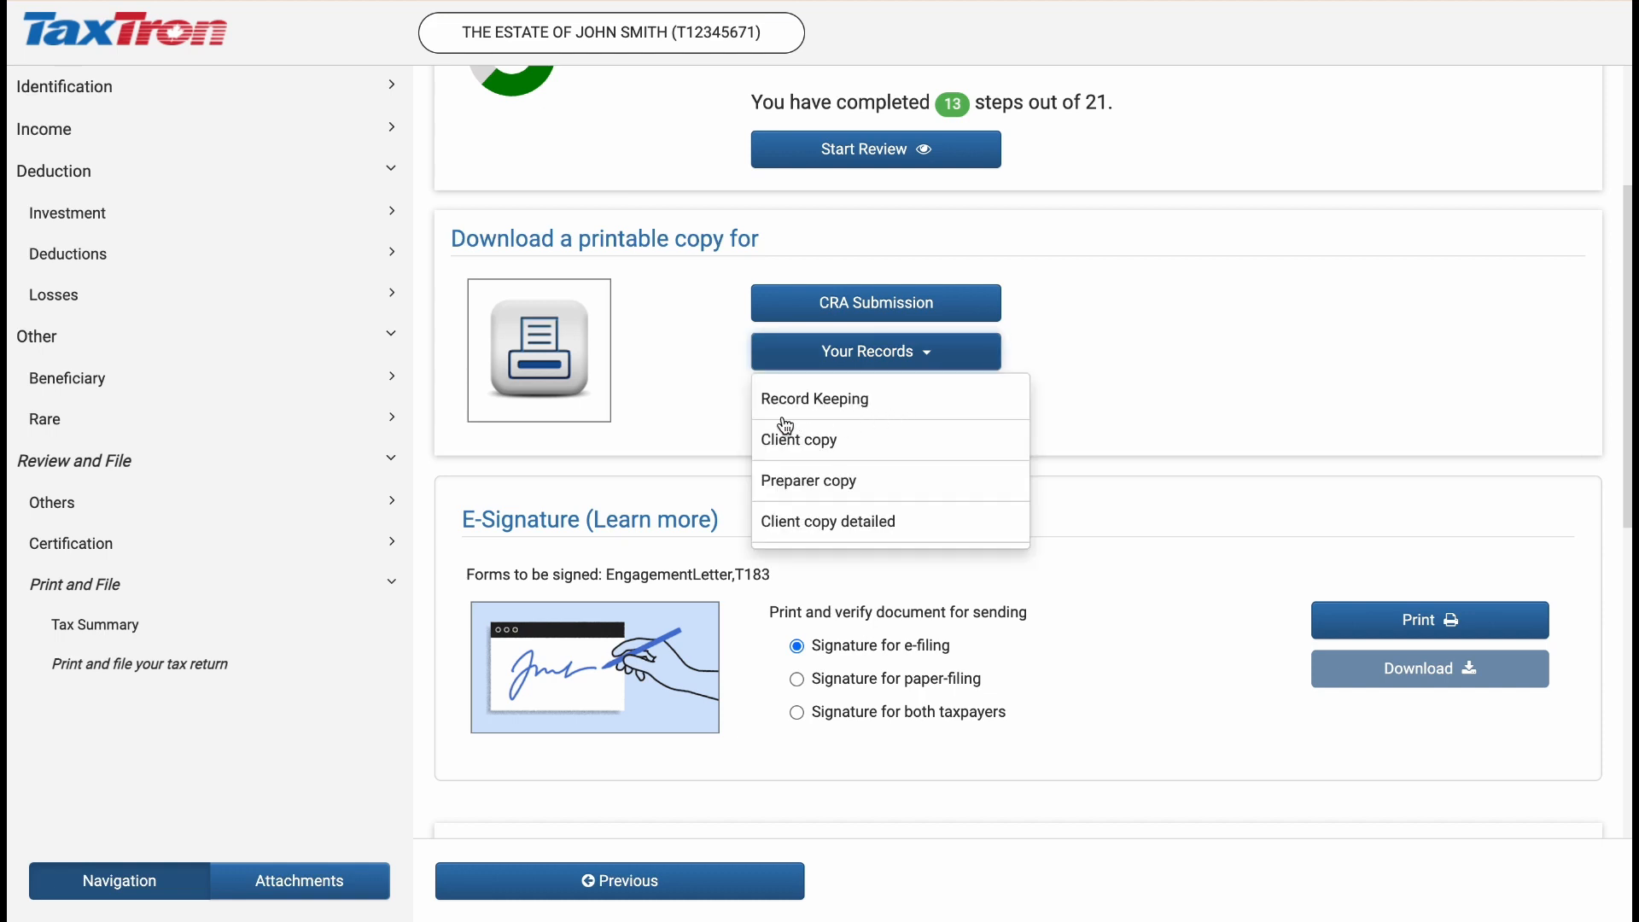